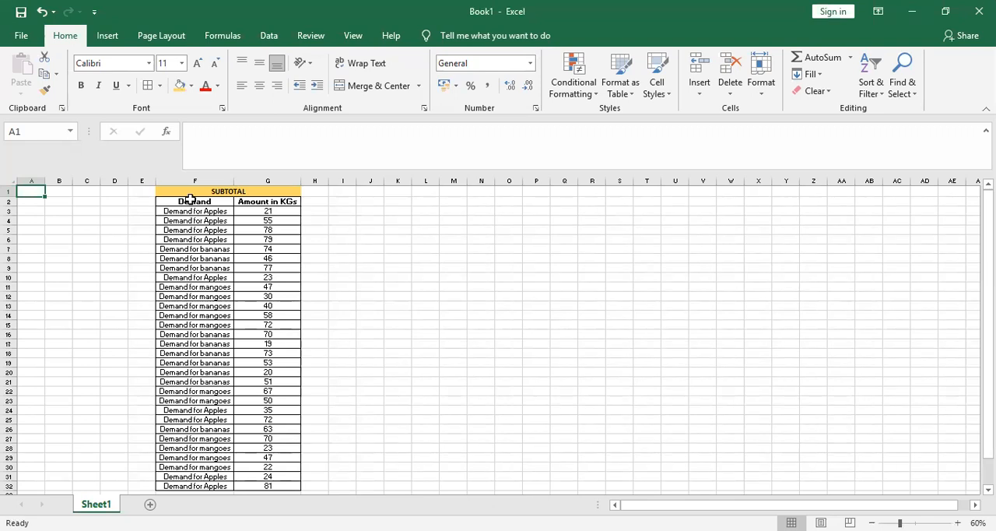
- Examine the Demand and Amount in KGs columns, checking how the apple, banana and mango entries are ordered
click(191, 202)
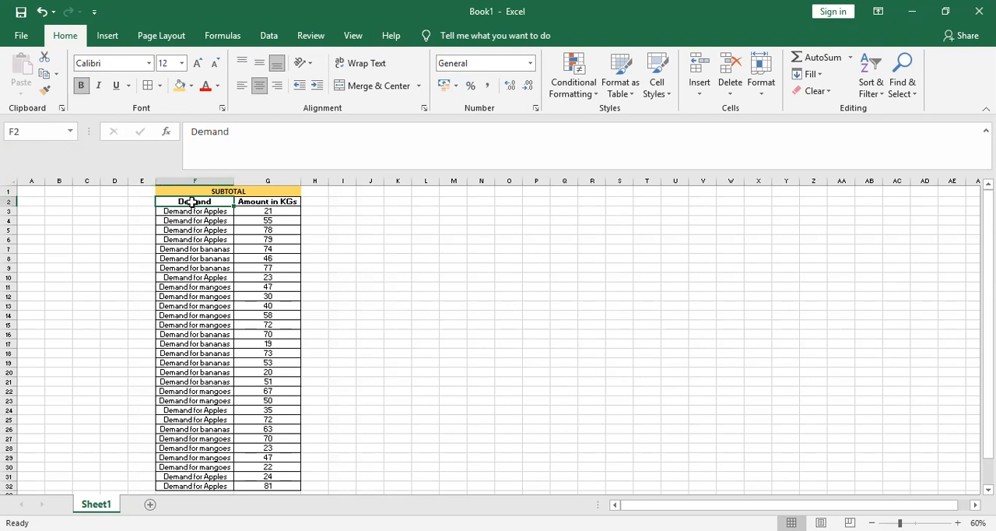
key(Right)
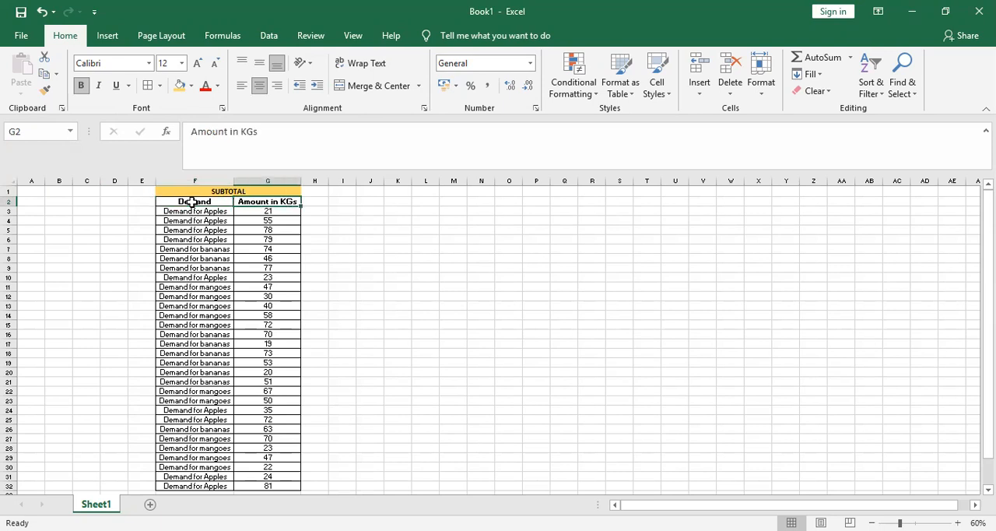
key(Down)
key(Down)
key(Up)
key(Left)
key(Down)
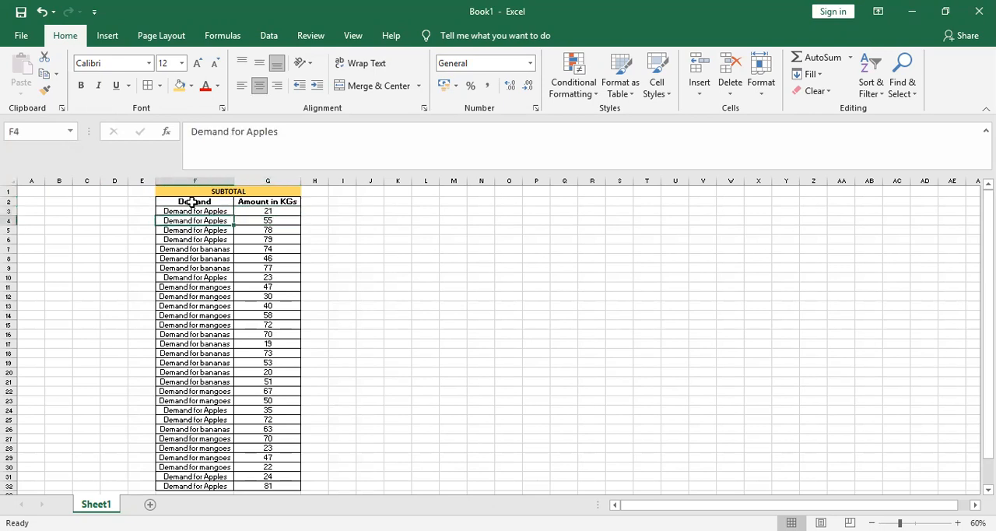
key(Down)
key(Down)
key(Down)
key(Down)
key(Down)
key(Down)
key(Down)
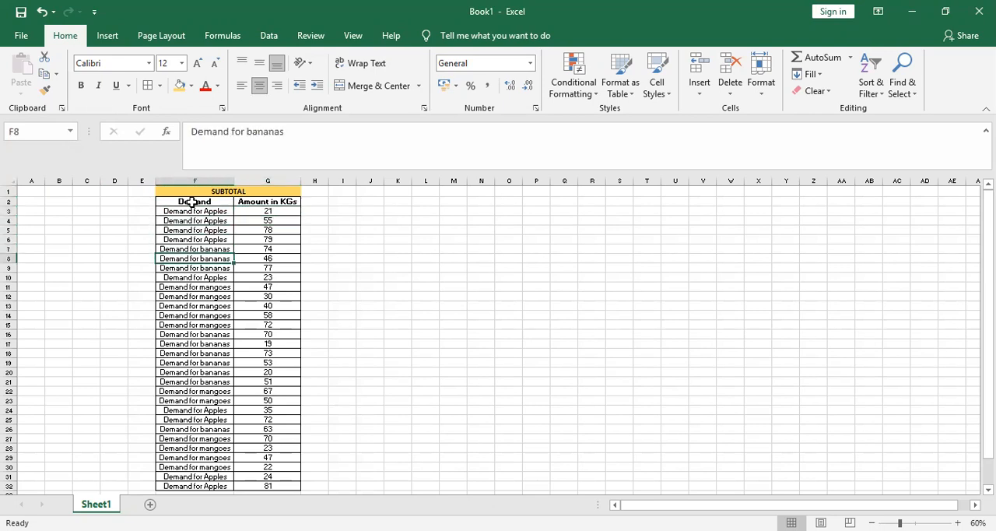
key(Down)
key(Down)
key(Down)
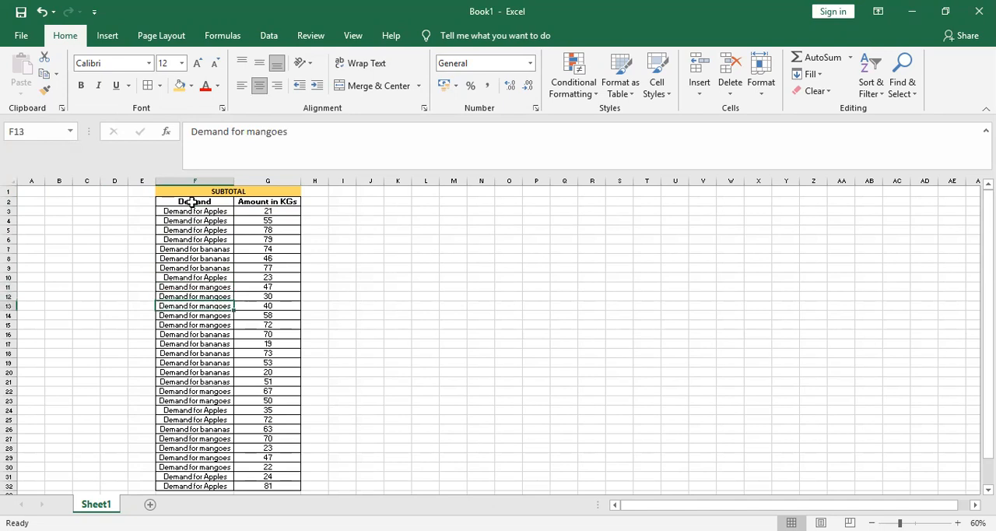
key(Down)
key(Down)
key(Down)
key(Down)
key(Down)
key(Down)
key(Down)
key(Down)
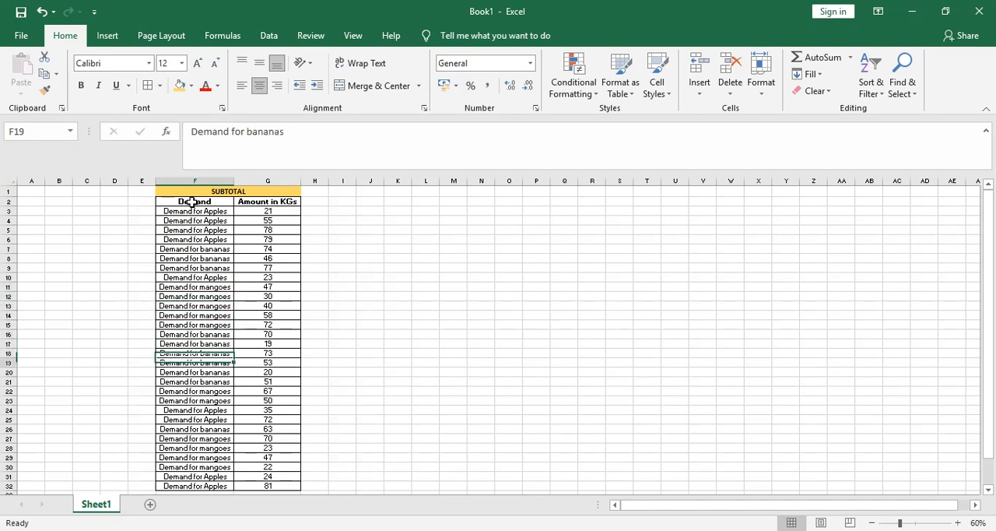
key(Up)
key(Up)
key(Up)
key(Up)
key(Up)
key(Up)
key(Up)
key(Up)
key(Up)
key(Up)
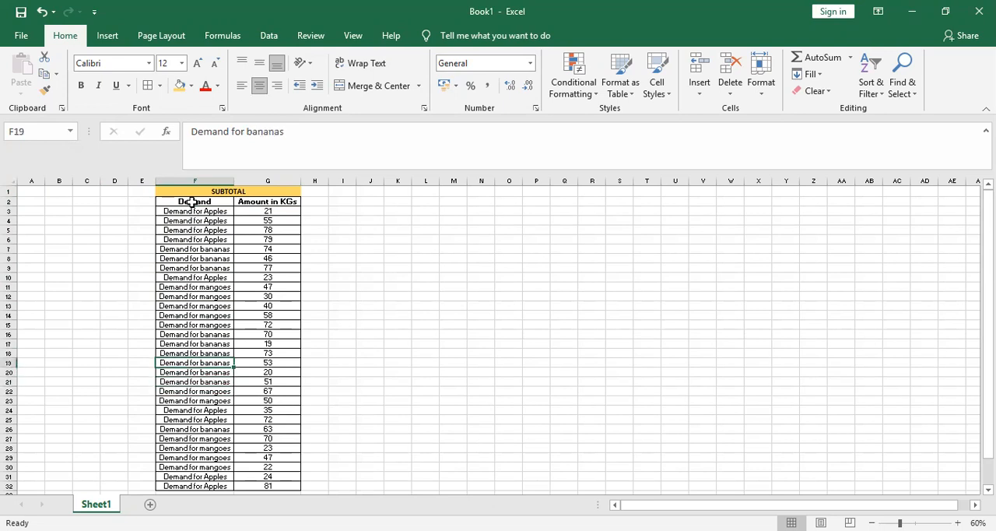
key(Up)
key(Up)
key(Up)
key(Up)
key(Up)
key(Up)
key(Up)
key(Up)
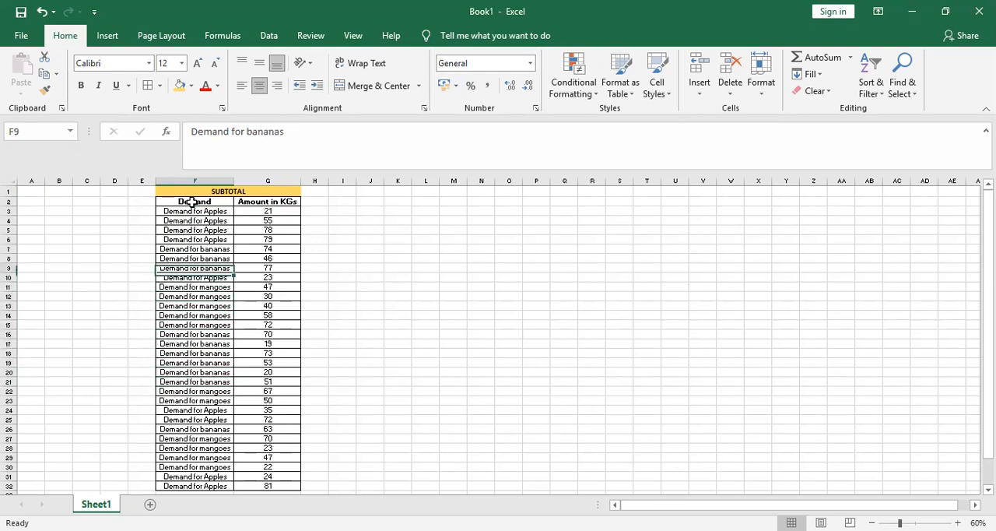
key(Up)
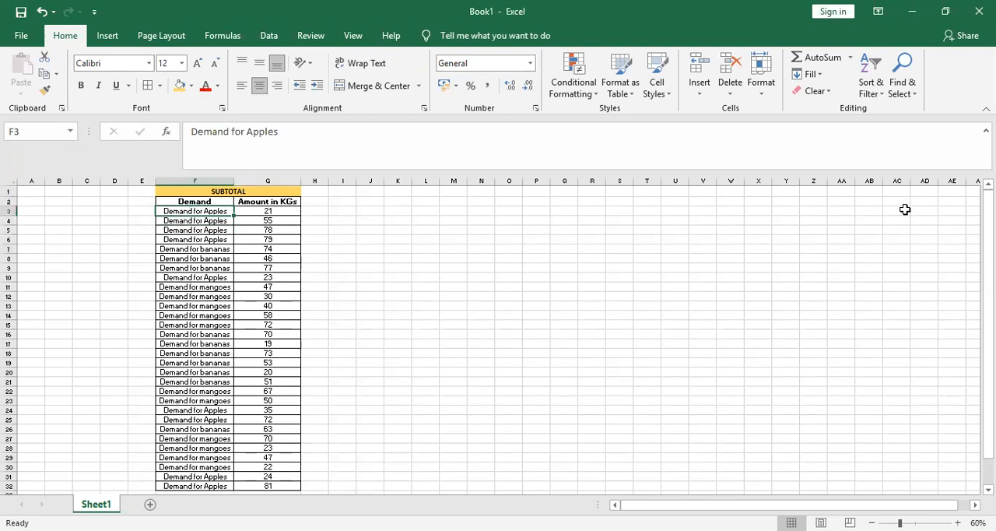
- Sort the Demand entries in F3:F32 from A to Z, expanding the selection to include the adjacent amounts
key(shift+Down)
key(shift+Down)
key(shift+Down)
key(shift+Down)
key(shift+Down)
key(shift+Down)
key(shift+Down)
key(shift+Down)
key(shift+Down)
key(shift+Down)
key(shift+Down)
key(shift+Down)
key(shift+Down)
key(shift+Down)
key(shift+Down)
key(shift+Down)
key(shift+Down)
key(shift+Down)
key(shift+Down)
key(shift+Down)
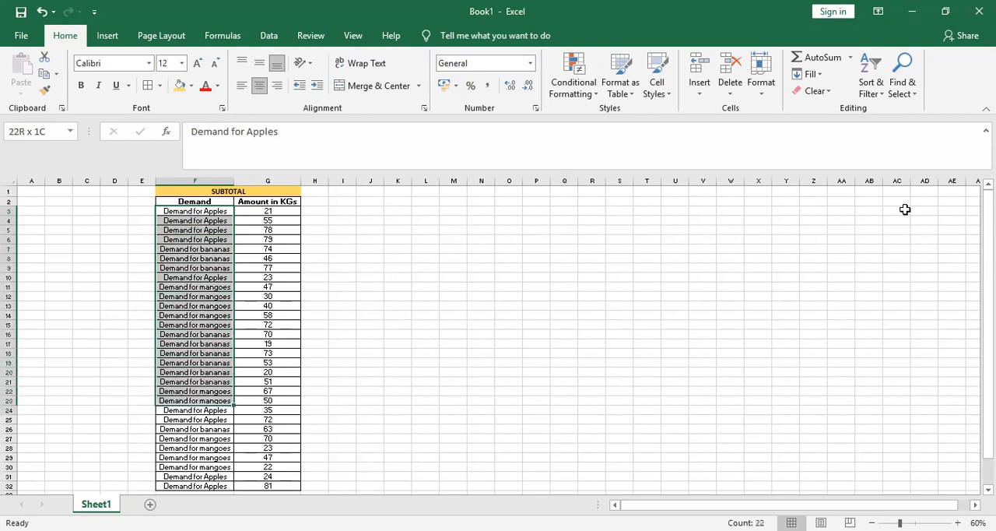
key(shift+Down)
key(shift+Down)
key(shift+Down)
key(shift+Down)
key(shift+Down)
key(shift+Down)
key(shift+Down)
key(shift+Down)
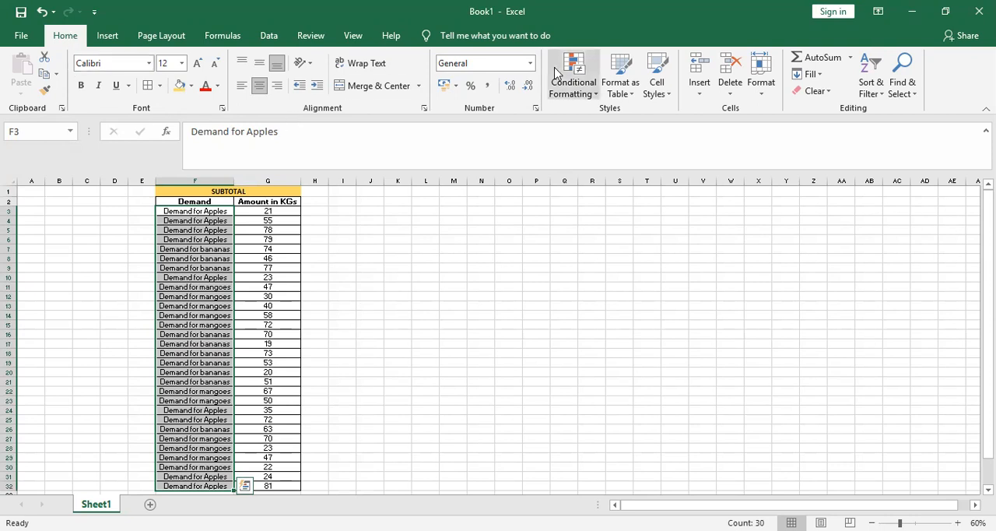
click(873, 97)
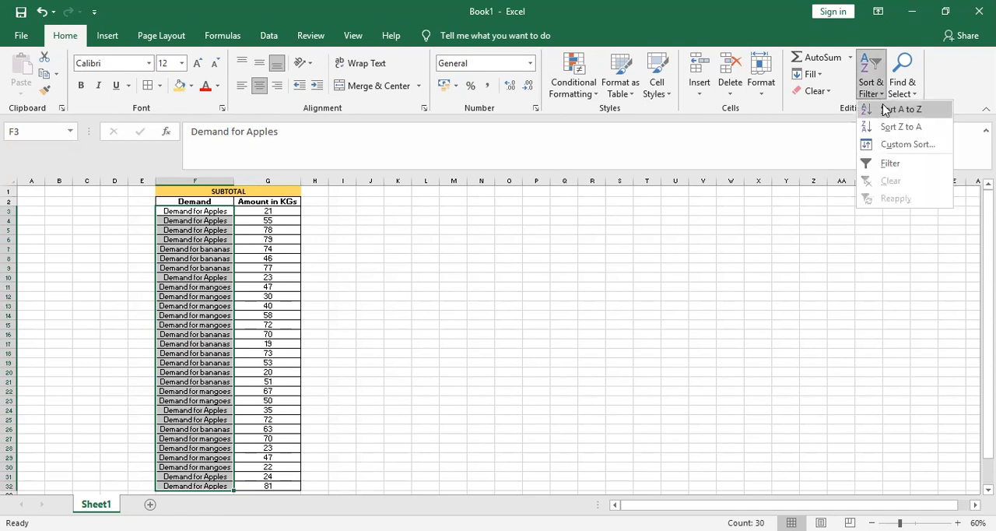
click(885, 110)
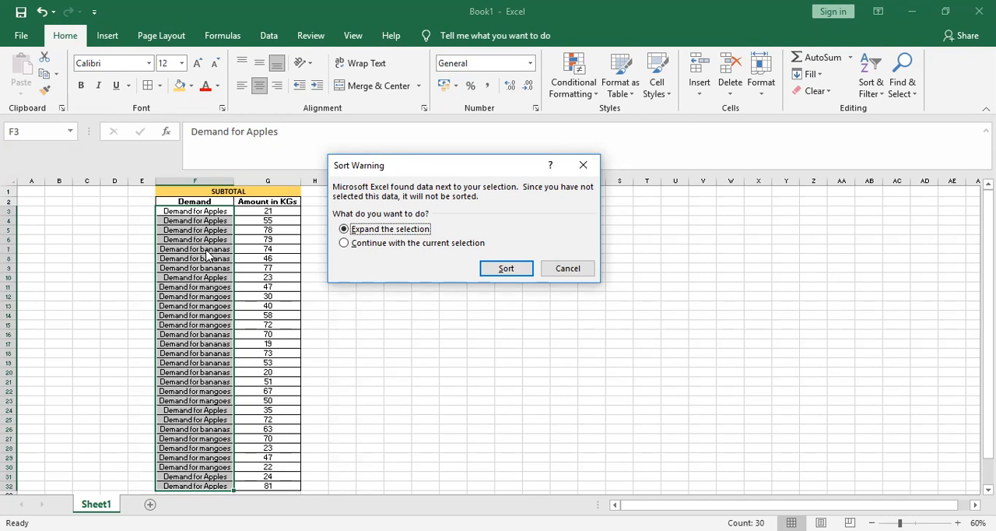
click(512, 268)
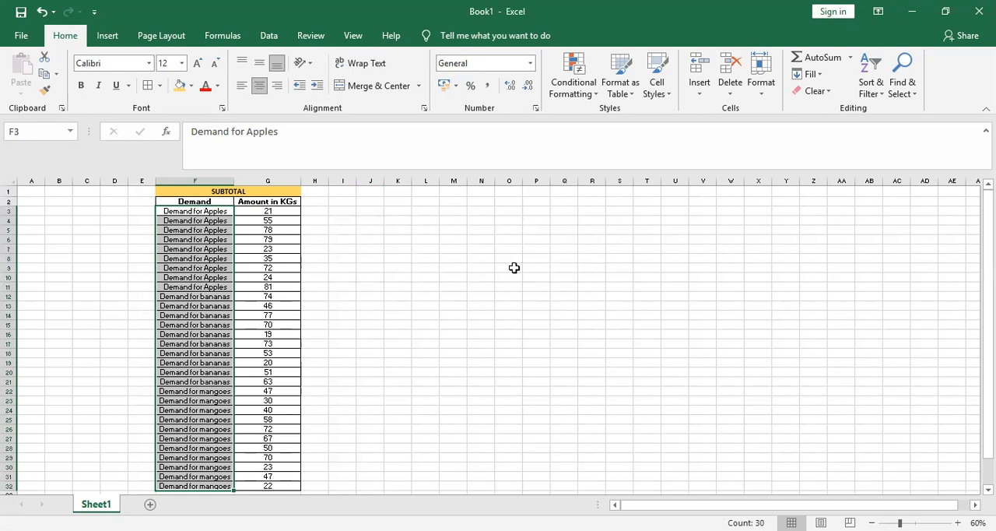
- Examine the order of the sorted Demand entries, starting from the first data row of the table
key(Up)
key(Up)
key(Down)
key(Down)
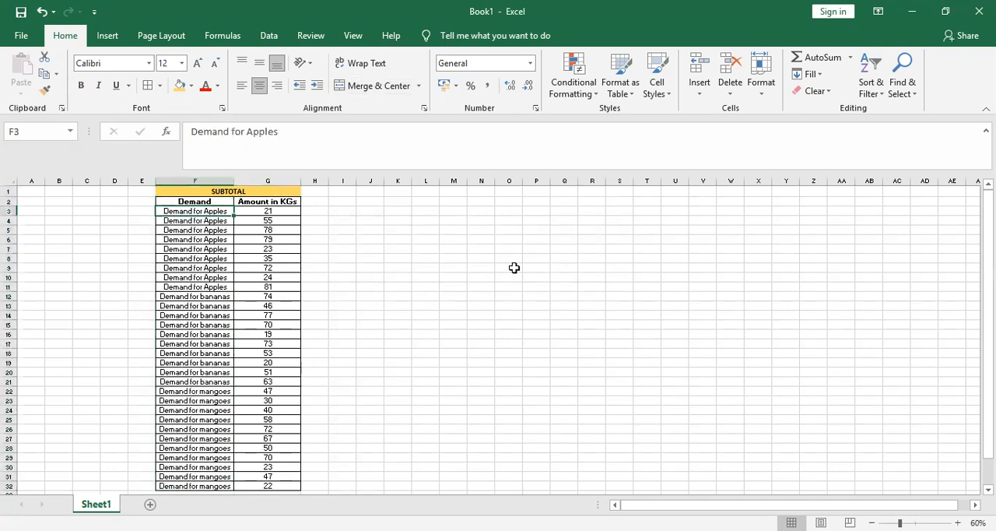
key(shift+Down)
key(shift+Down)
key(shift+Down)
key(shift+Down)
key(shift+Down)
key(shift+Down)
key(shift+Down)
key(shift+Down)
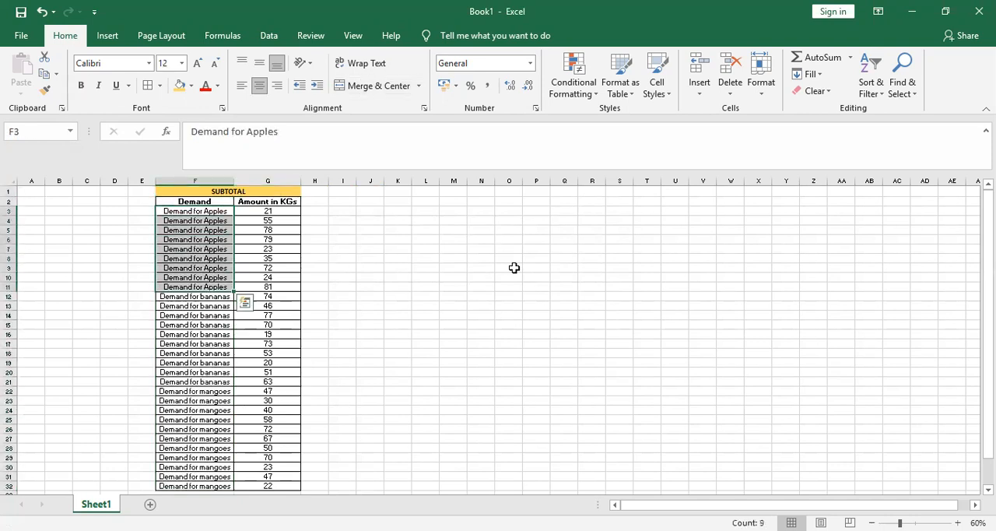
key(Down)
key(Down)
key(Down)
key(Down)
key(Down)
key(Down)
key(Down)
key(Down)
key(Down)
key(Down)
key(Down)
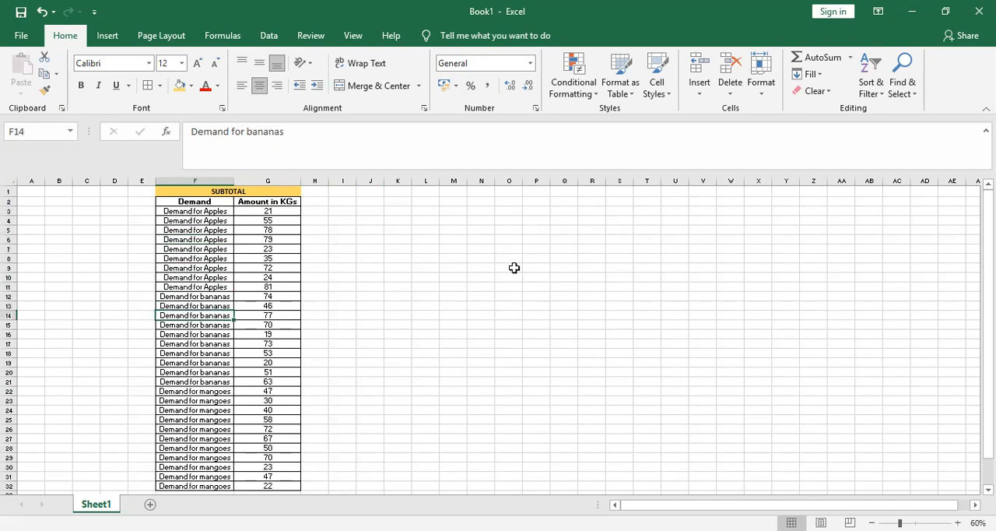
key(Up)
key(Up)
key(Up)
key(Up)
key(Up)
key(Up)
key(Up)
key(Up)
key(Up)
key(Up)
key(Up)
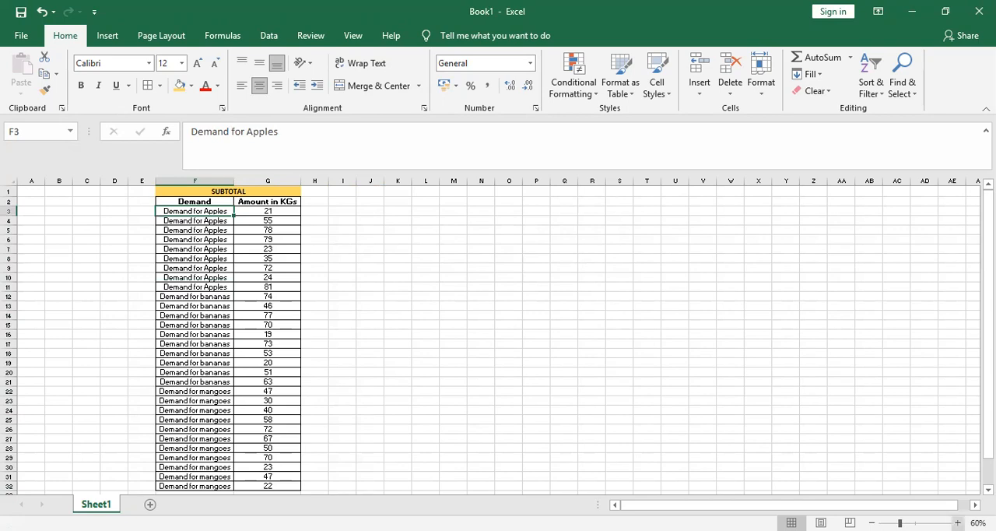
click(958, 523)
click(958, 522)
click(958, 522)
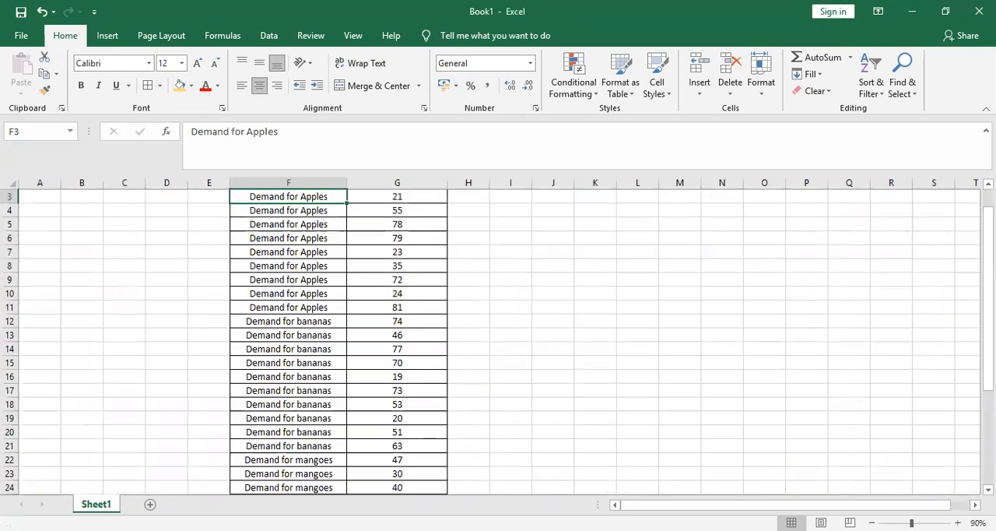
scroll(887, 369, up, 1)
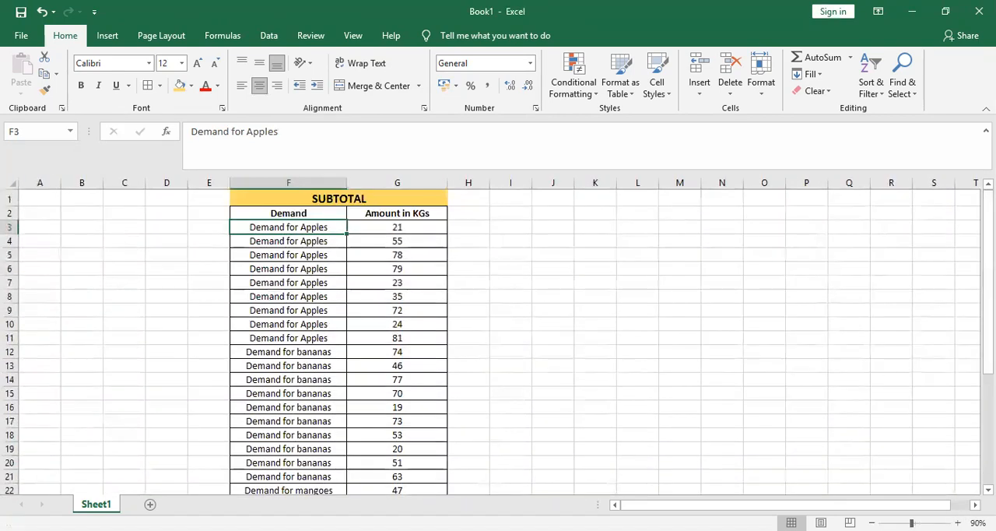
click(958, 522)
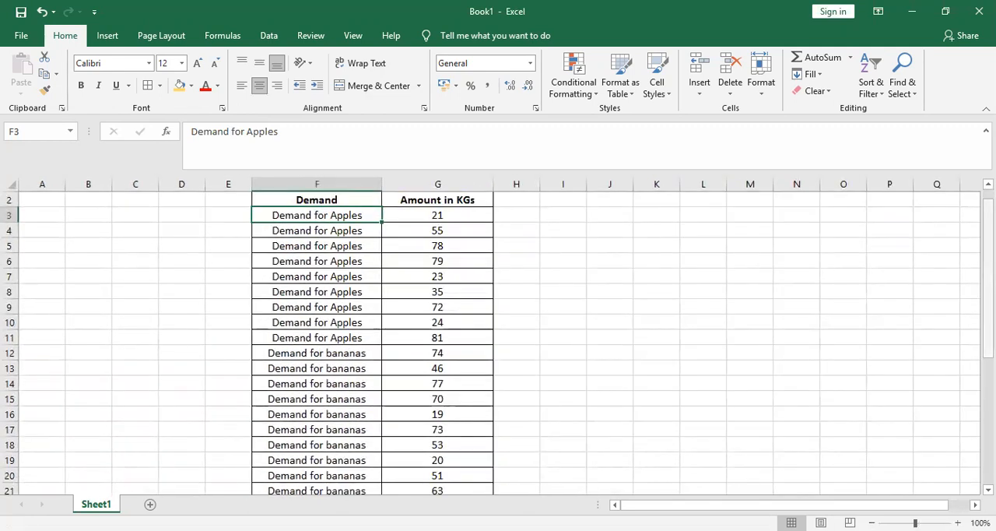
scroll(855, 226, up, 1)
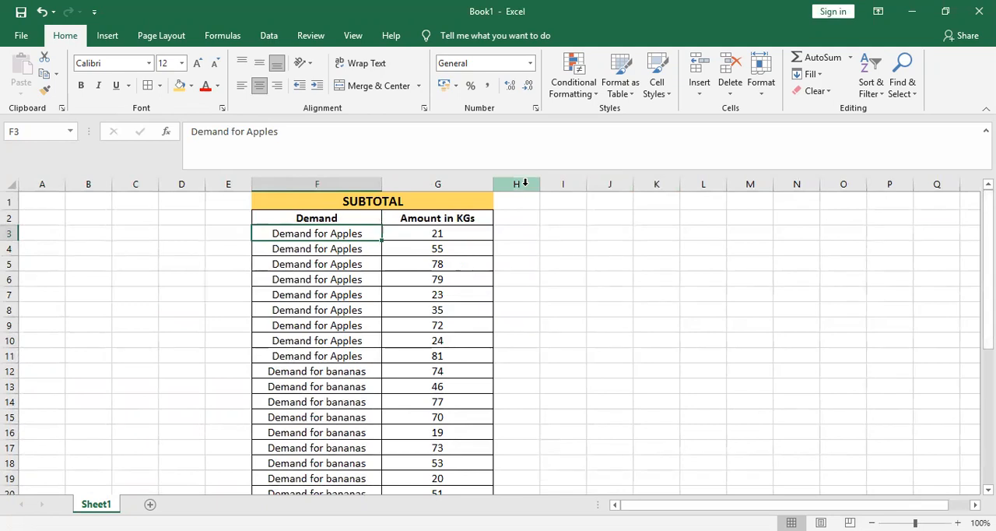
key(Up)
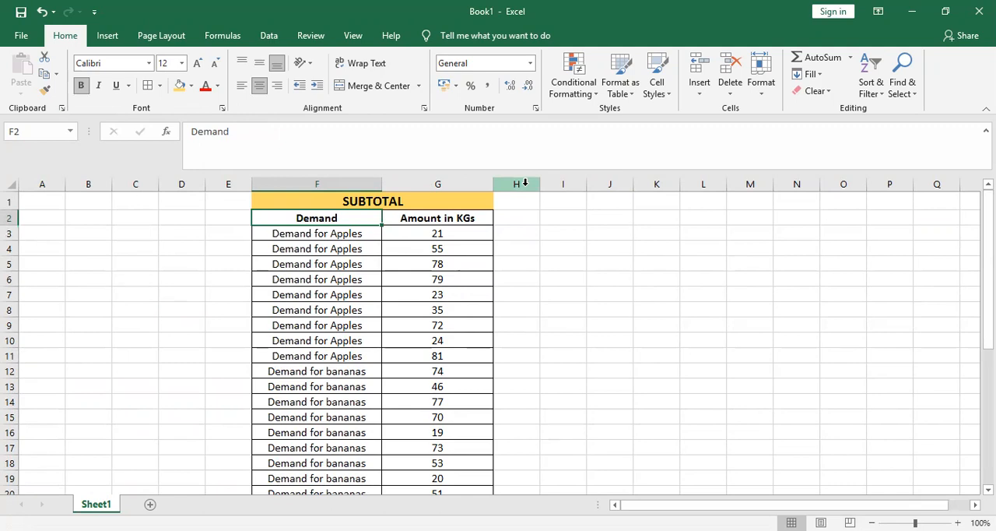
key(shift+Right)
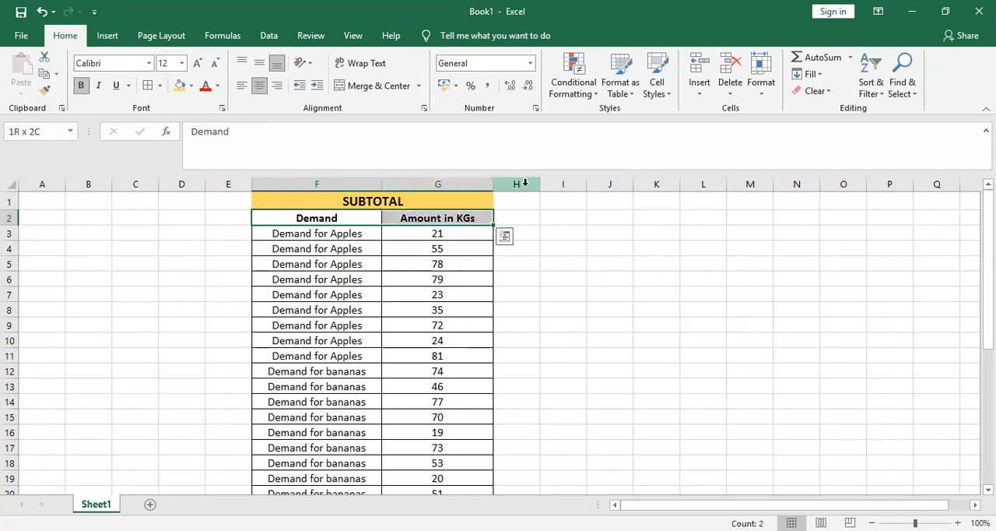
key(shift+Down)
key(shift+Down)
key(shift+Down)
key(shift+Down)
key(shift+Down)
key(shift+Down)
key(shift+Down)
key(shift+Down)
key(shift+Down)
key(shift+Down)
key(shift+Down)
key(shift+Down)
key(shift+Down)
key(shift+Down)
key(shift+Down)
key(shift+Down)
key(shift+Down)
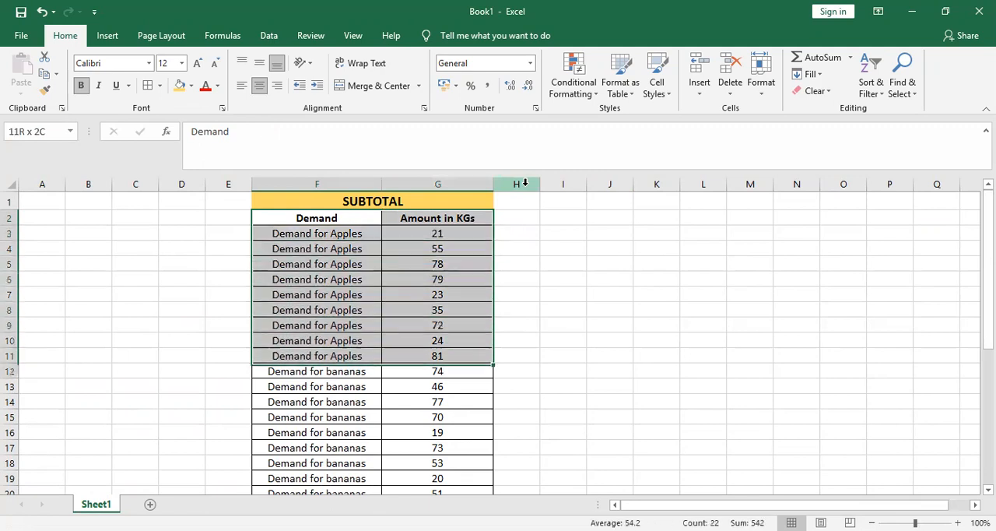
key(ctrl+shift+Down)
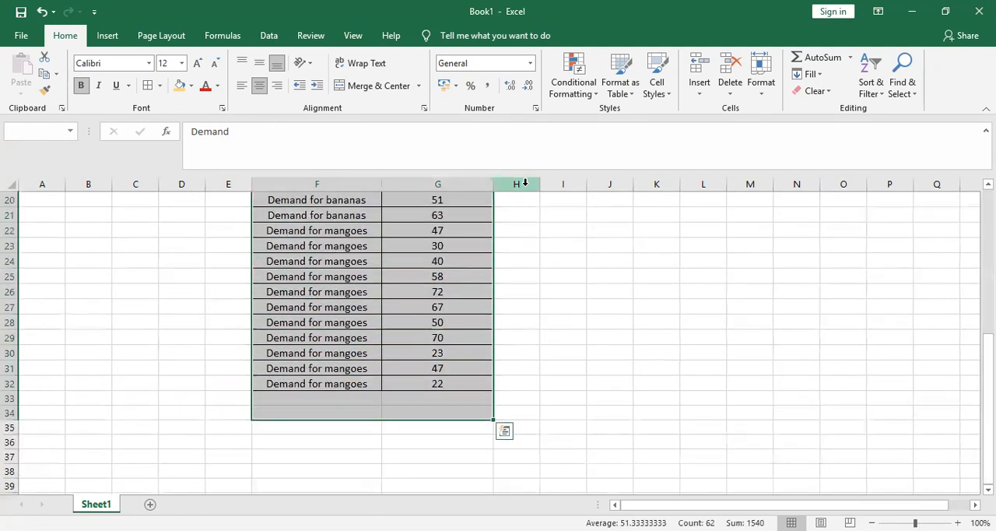
key(shift+Up)
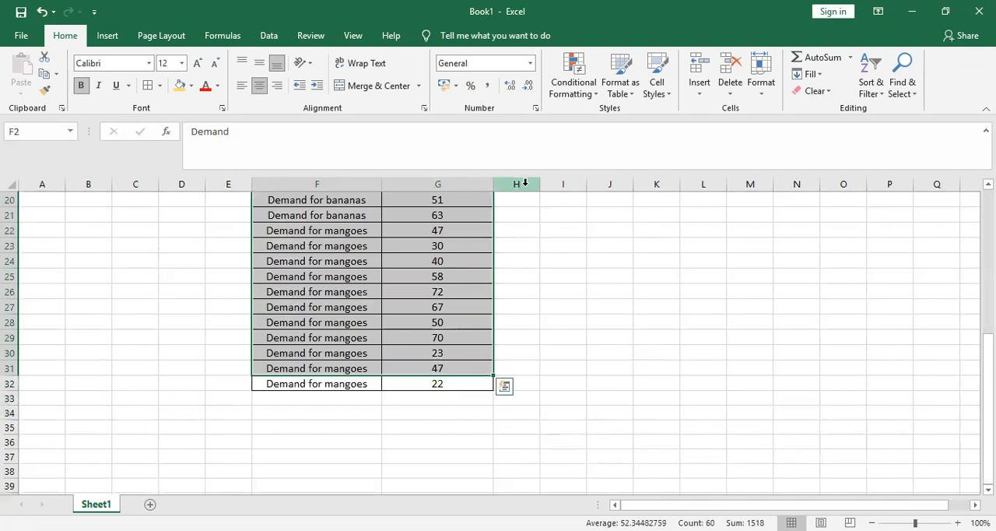
key(ctrl+shift+Up)
key(Down)
key(Up)
- Select the demand table range F2:G32, including the Demand and Amount in KGs headers
key(shift+Right)
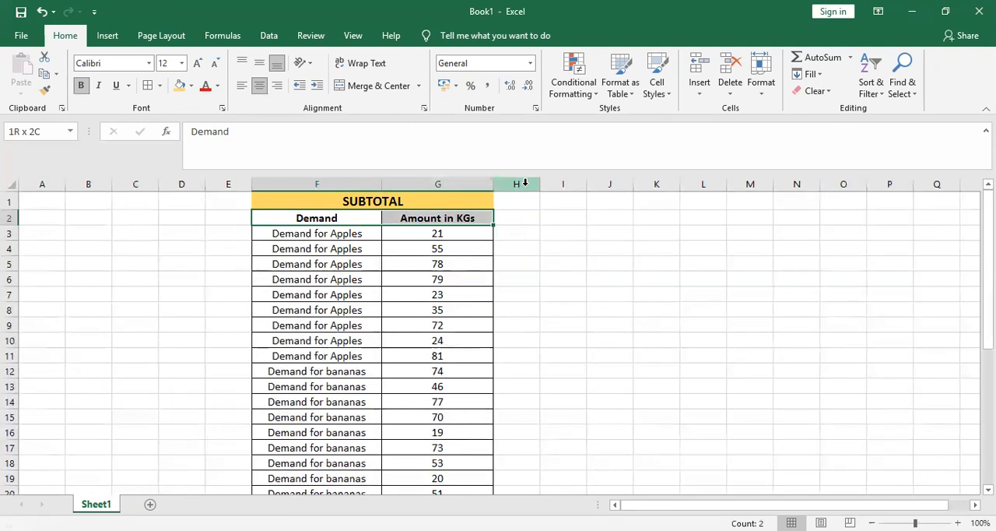
key(ctrl+shift+Down)
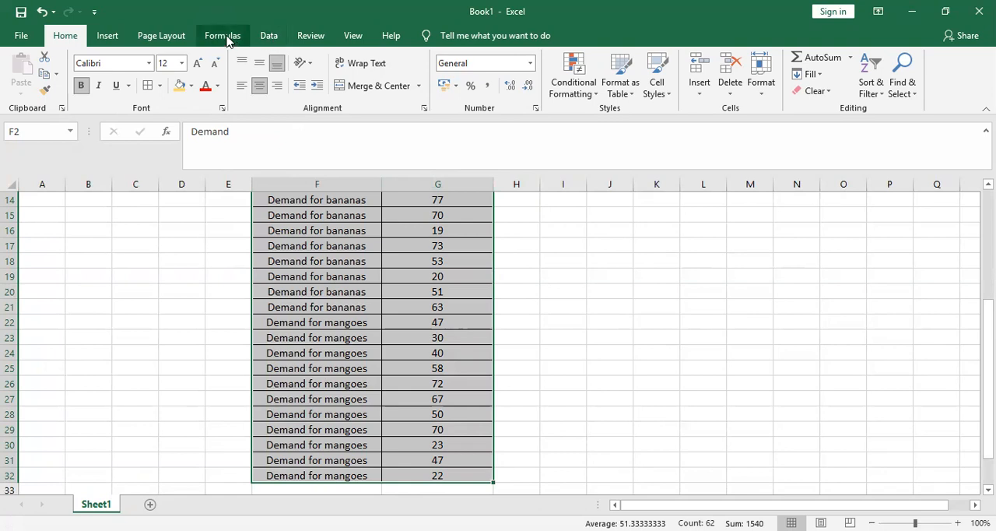
click(268, 36)
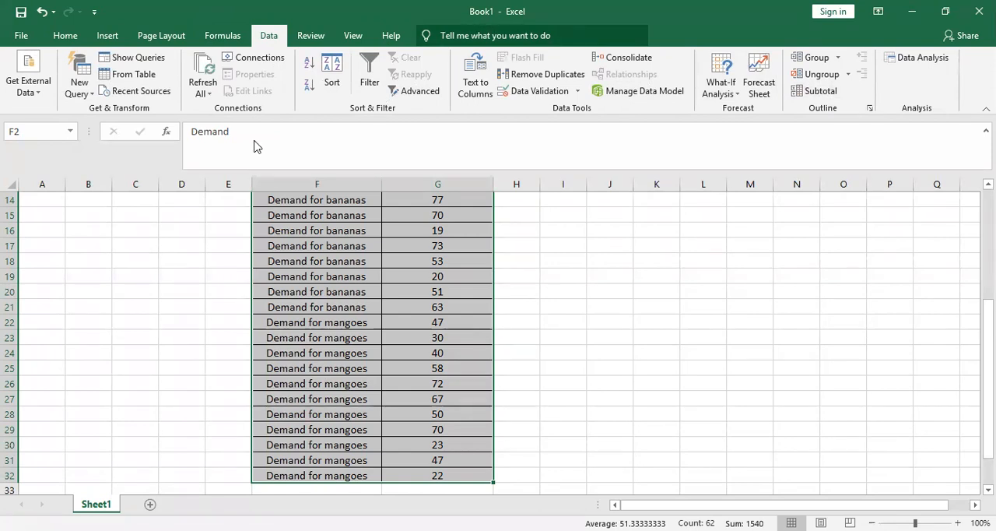
drag(791, 101, 838, 100)
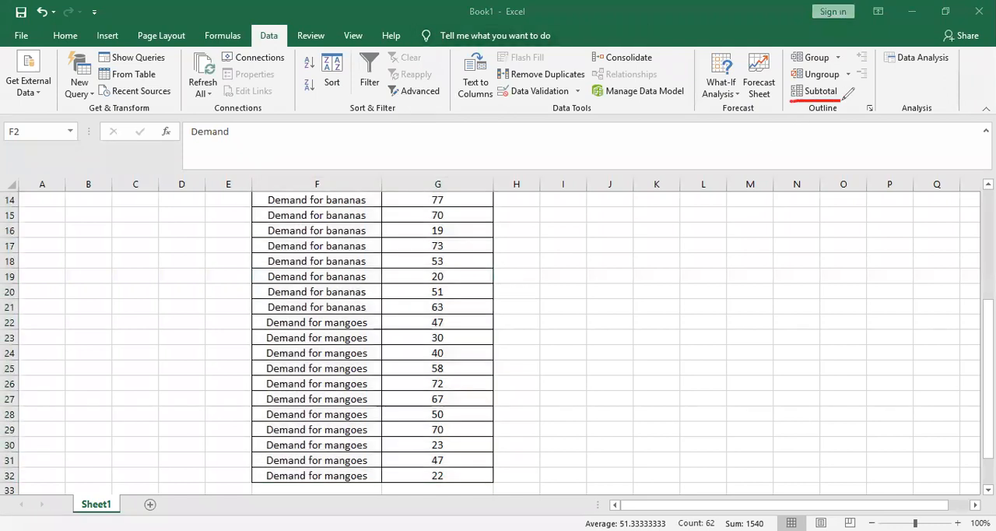
drag(254, 45, 292, 44)
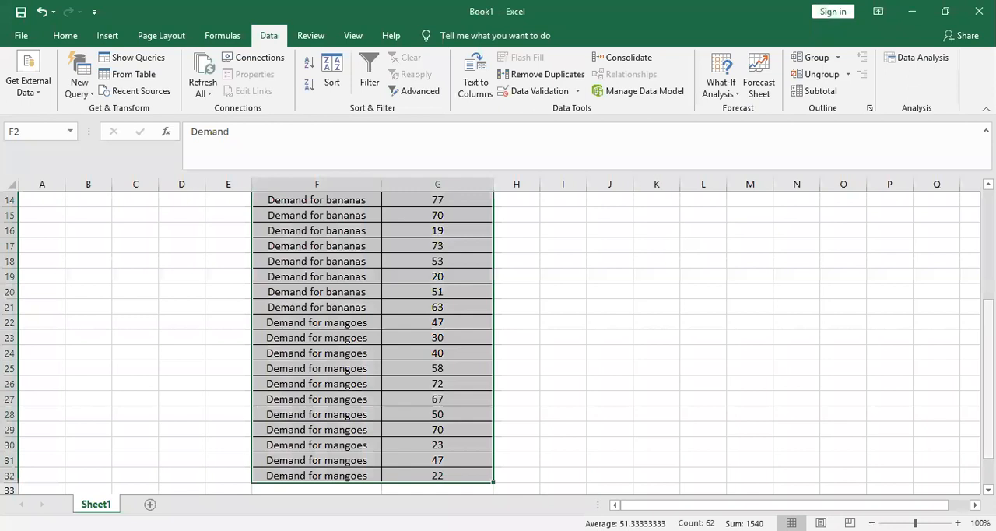
drag(988, 427, 988, 316)
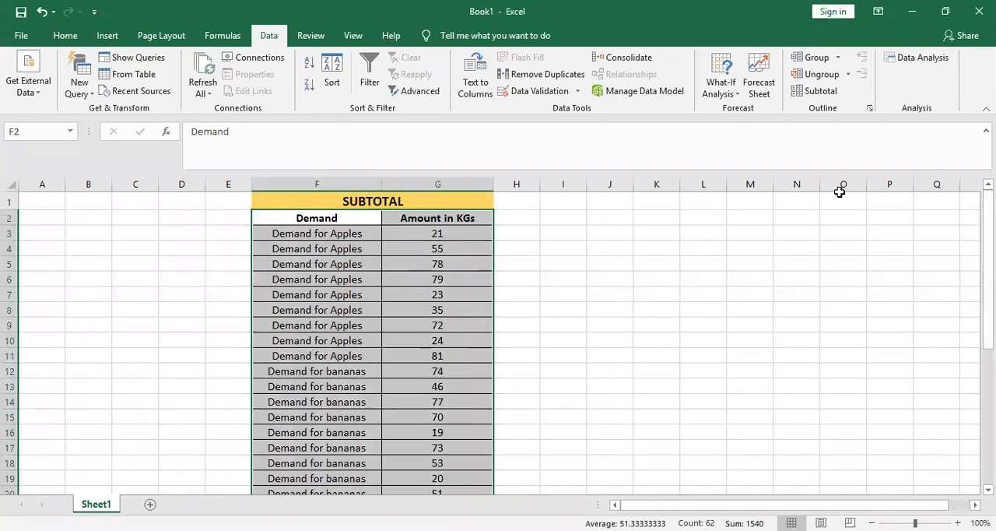
- Add subtotals to Amount in KGs at each change in Demand, using the Sum function
click(821, 92)
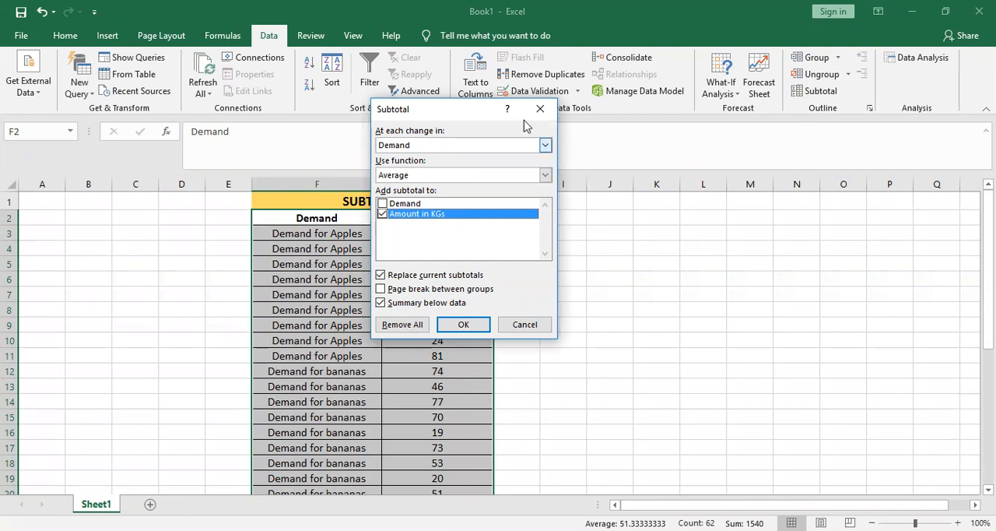
click(546, 146)
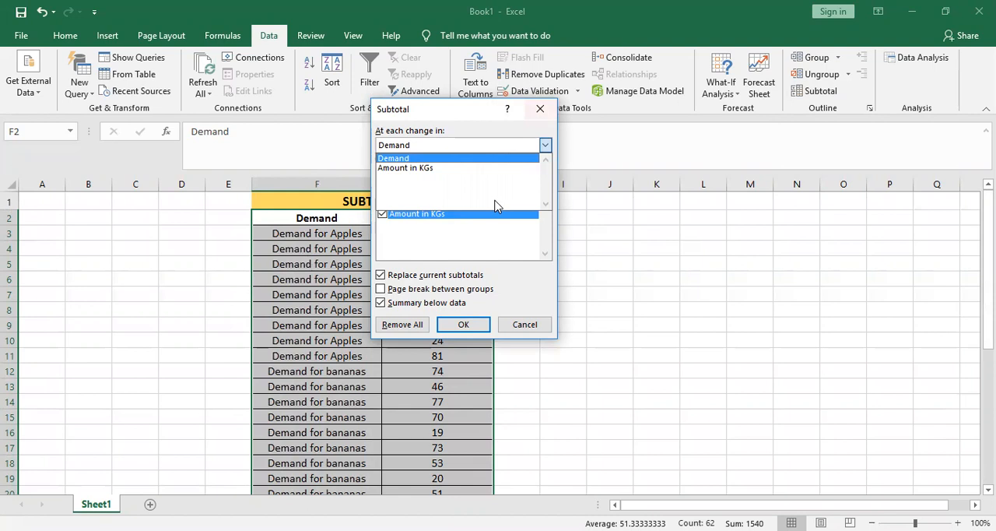
click(457, 158)
click(545, 176)
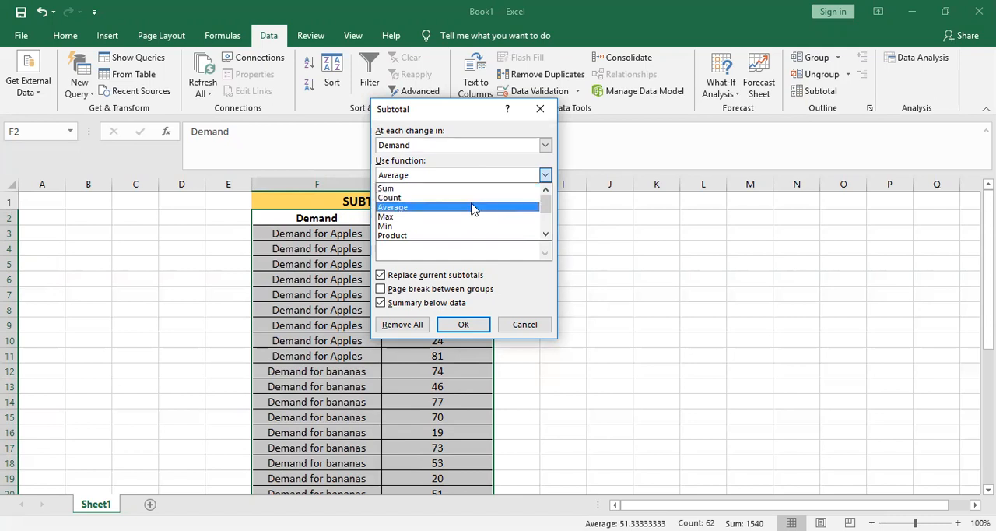
drag(547, 200, 543, 182)
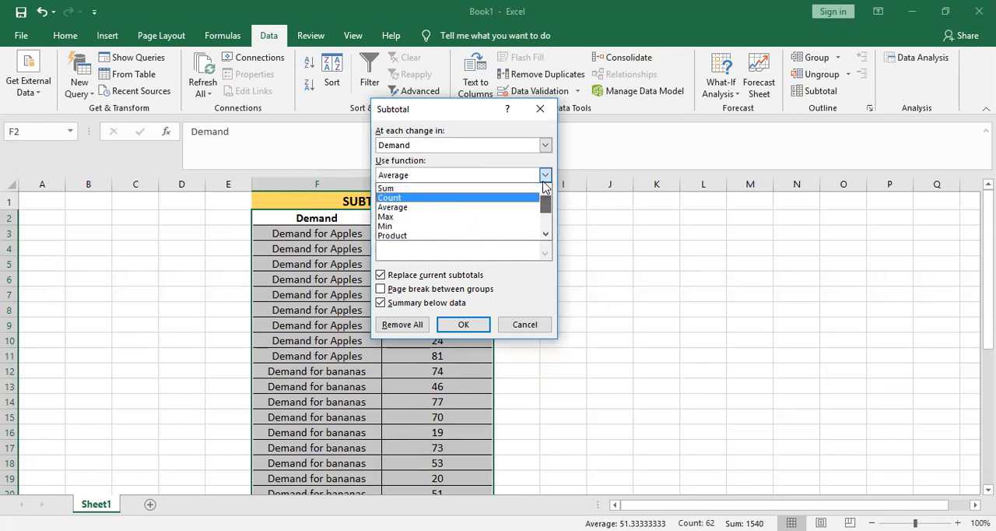
click(489, 188)
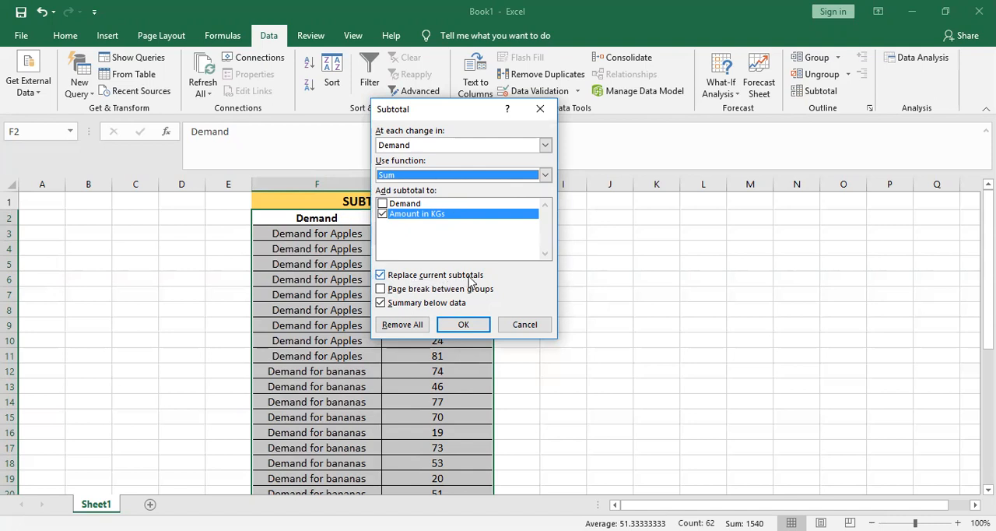
click(463, 325)
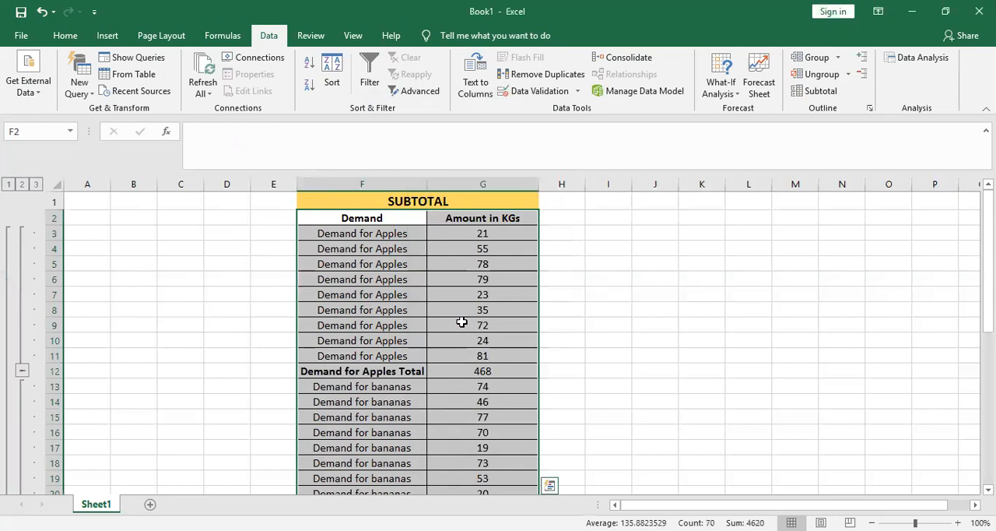
- Examine the apples total row and its formula, and look through the bananas rows below it
click(383, 229)
key(Down)
key(Down)
key(Down)
key(Down)
key(Down)
key(Down)
key(Down)
key(Down)
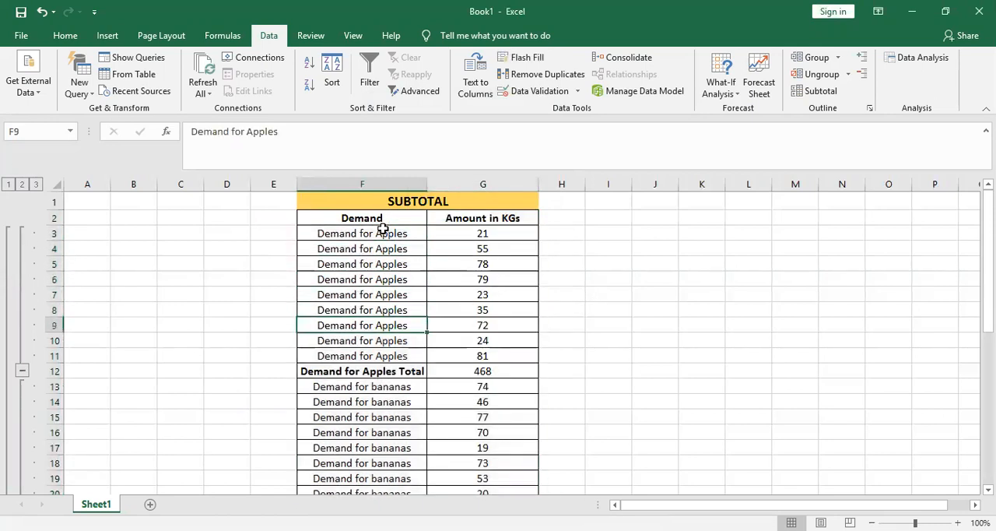
key(Down)
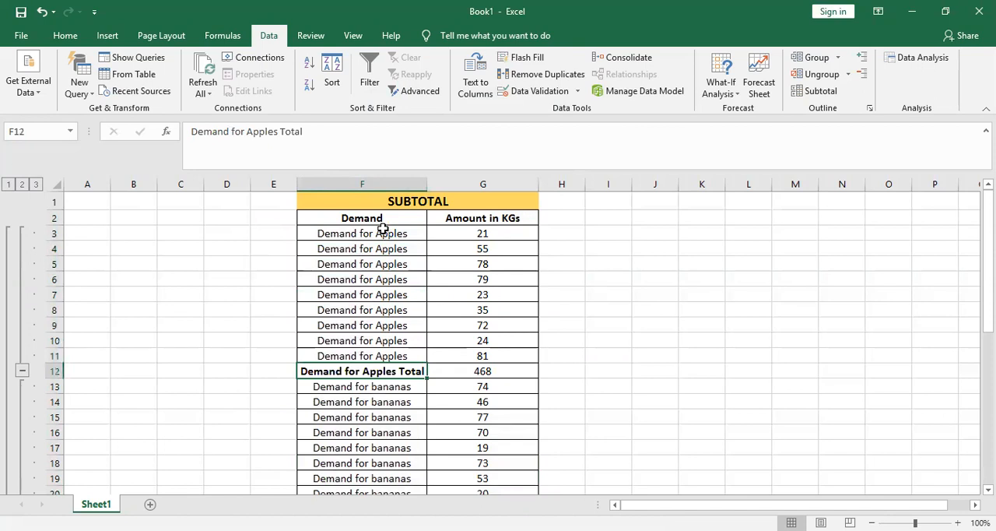
key(Right)
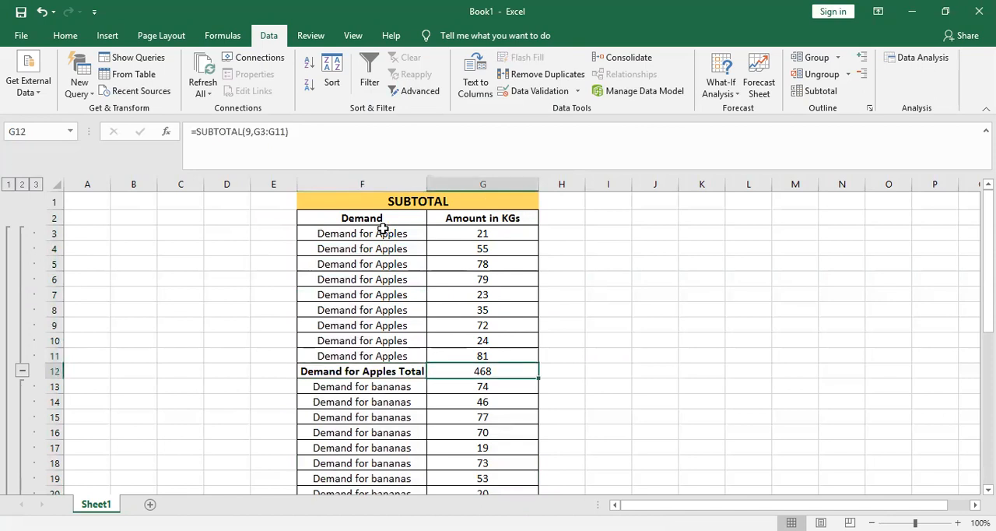
key(Left)
key(Down)
key(Down)
key(Down)
key(Down)
key(Down)
key(Down)
key(Down)
key(Down)
key(Down)
key(Down)
key(Down)
key(Down)
key(Down)
key(Down)
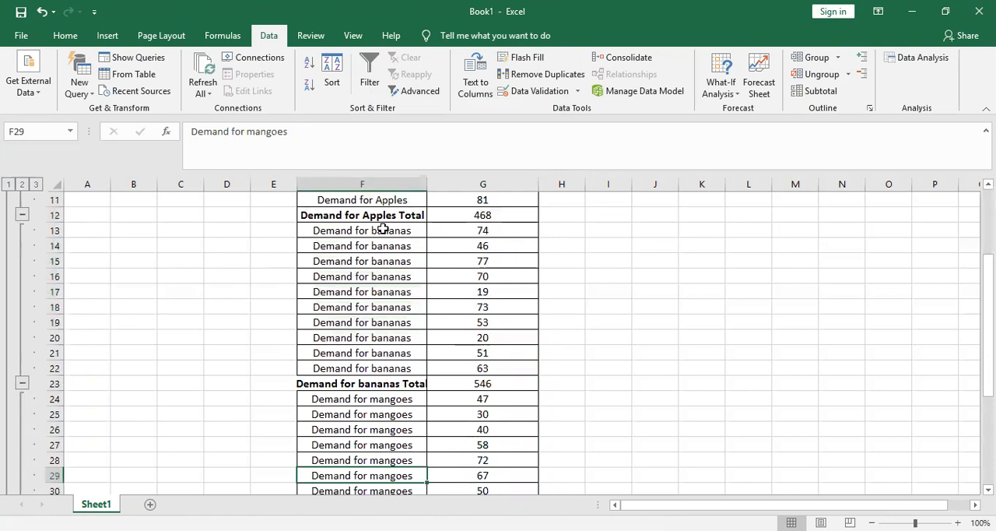
- Auto-fit the width of column F to its subtotal labels
key(Up)
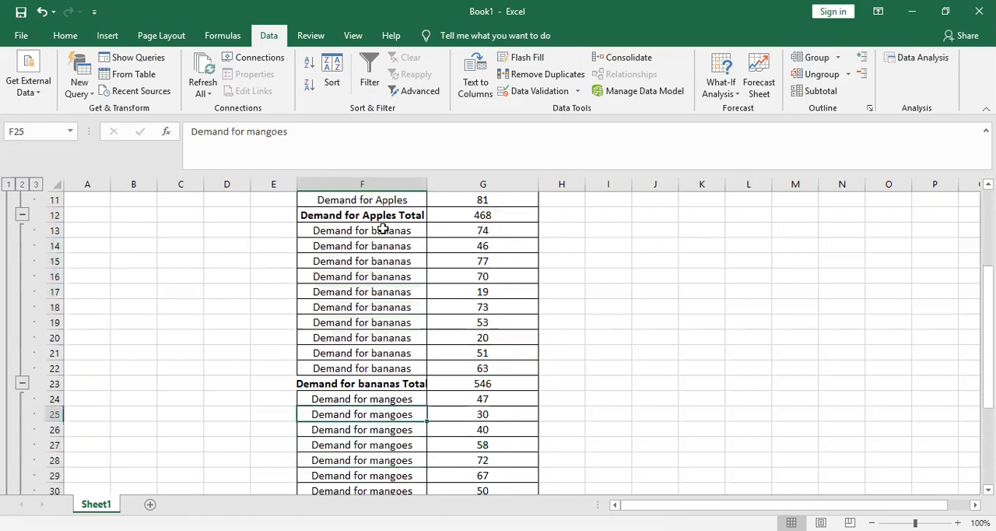
double_click(425, 184)
- Examine the bananas total, mangoes total and Grand Total rows with their subtotal formulas, and return to the table's title
click(392, 385)
key(Right)
key(Down)
key(Down)
key(Down)
key(Down)
key(Down)
key(Down)
key(Down)
key(Down)
key(Down)
key(Down)
key(Down)
key(Down)
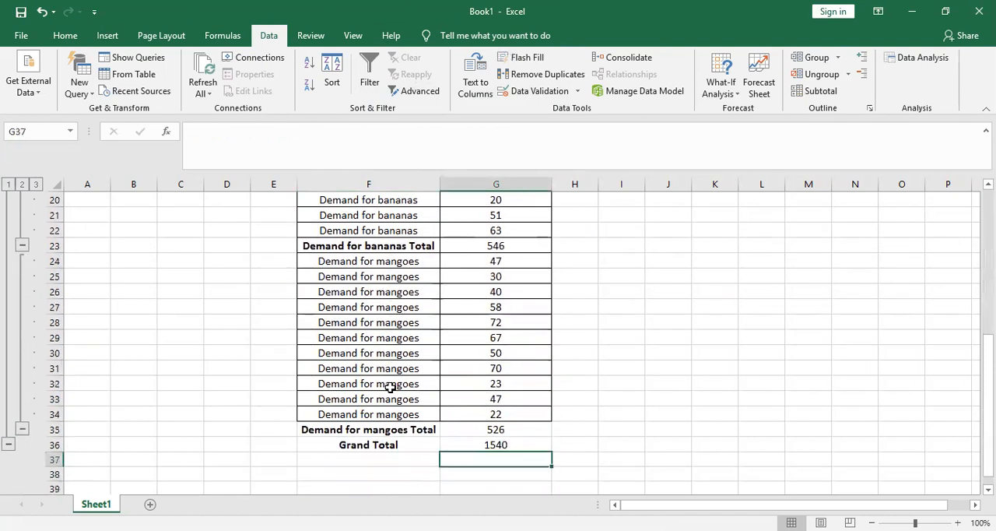
key(Left)
key(Right)
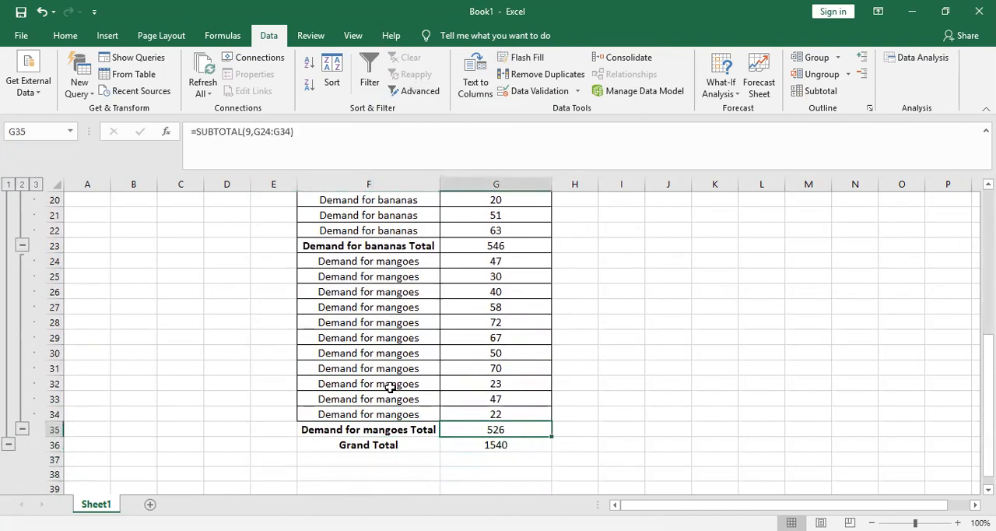
key(Left)
key(Down)
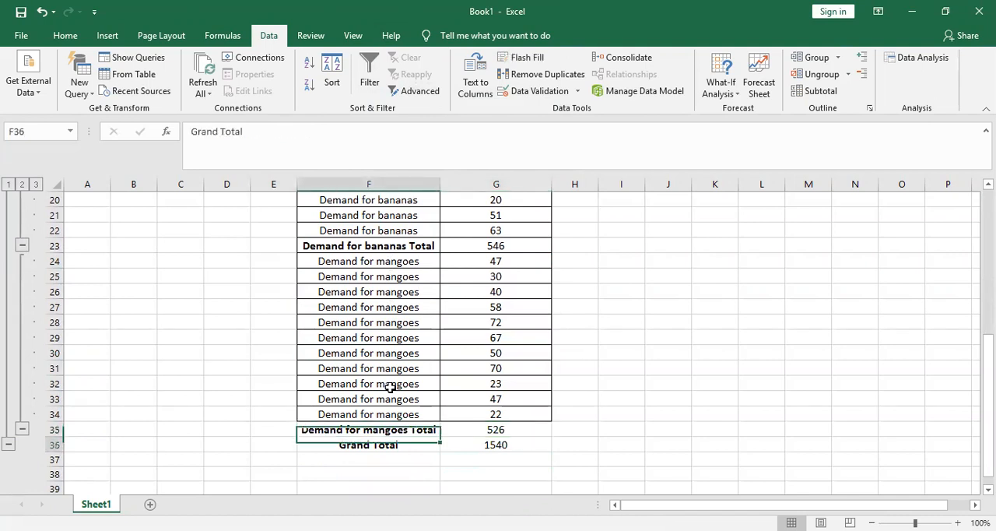
key(Right)
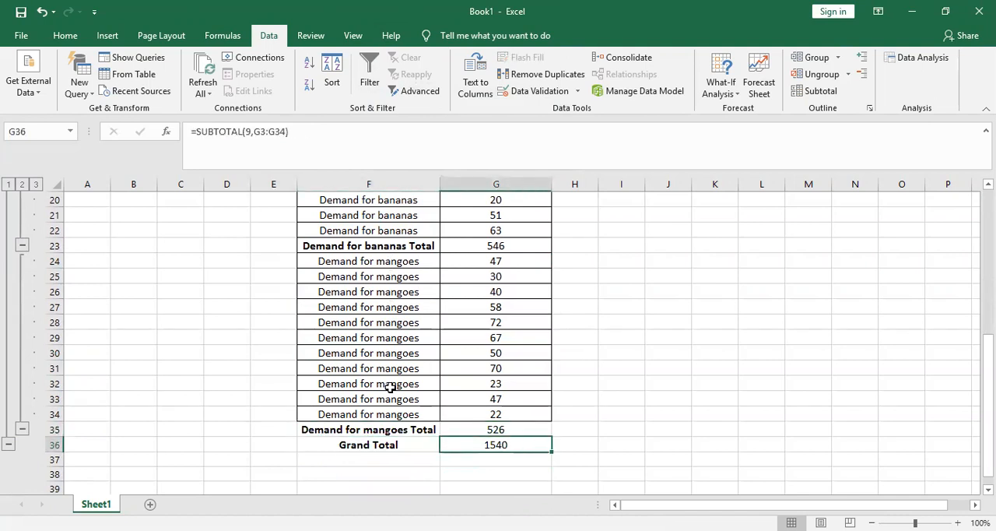
key(Down)
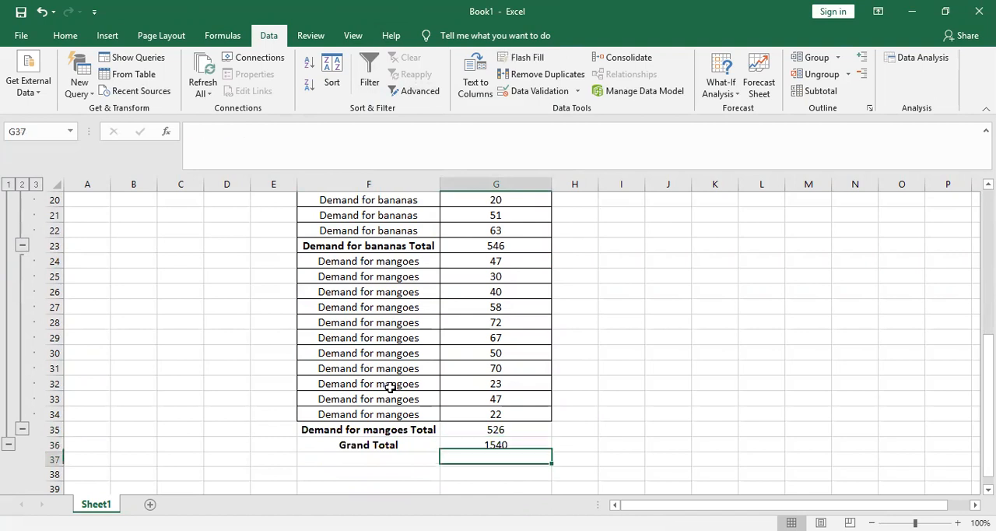
key(Left)
key(Up)
key(Up)
key(Up)
key(Up)
key(Up)
key(Up)
key(Up)
key(Up)
key(Up)
key(Up)
key(Up)
key(Up)
key(Up)
key(Up)
key(Up)
key(Up)
key(Up)
key(Up)
key(Up)
key(Up)
key(Up)
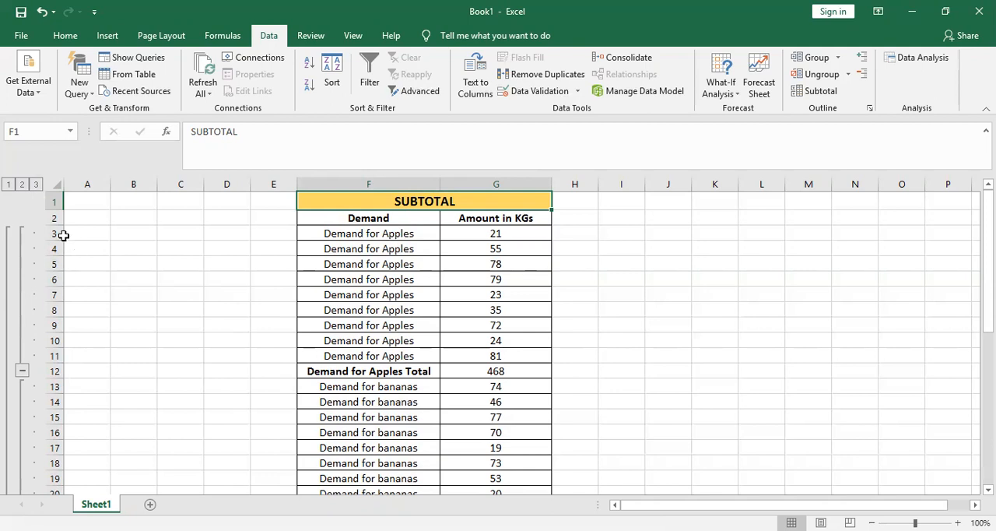
- View the table at outline level 1, level 2 and level 3 in turn
click(8, 184)
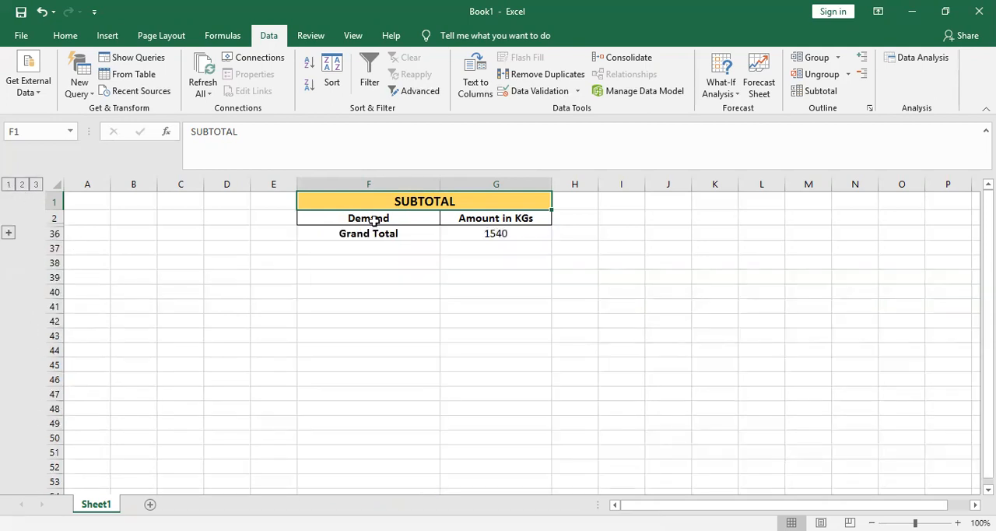
click(22, 184)
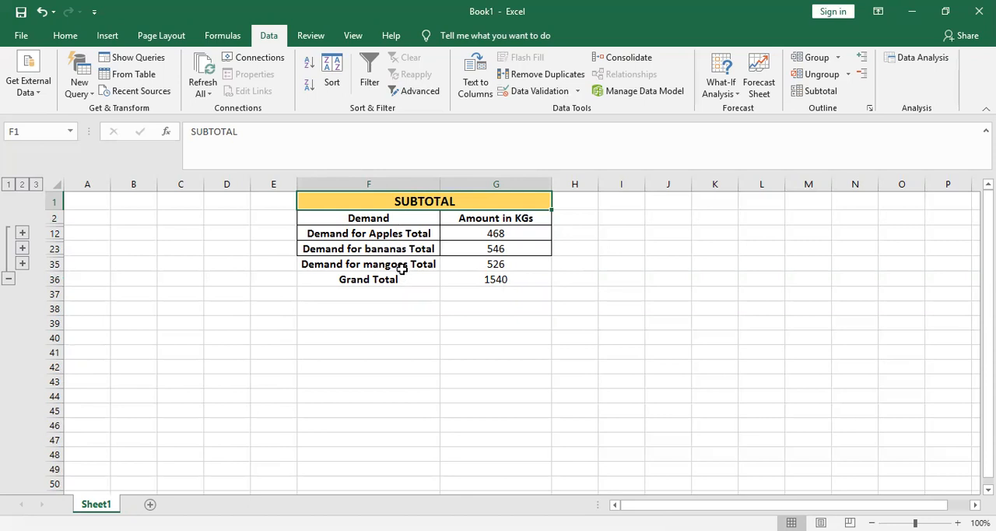
click(36, 187)
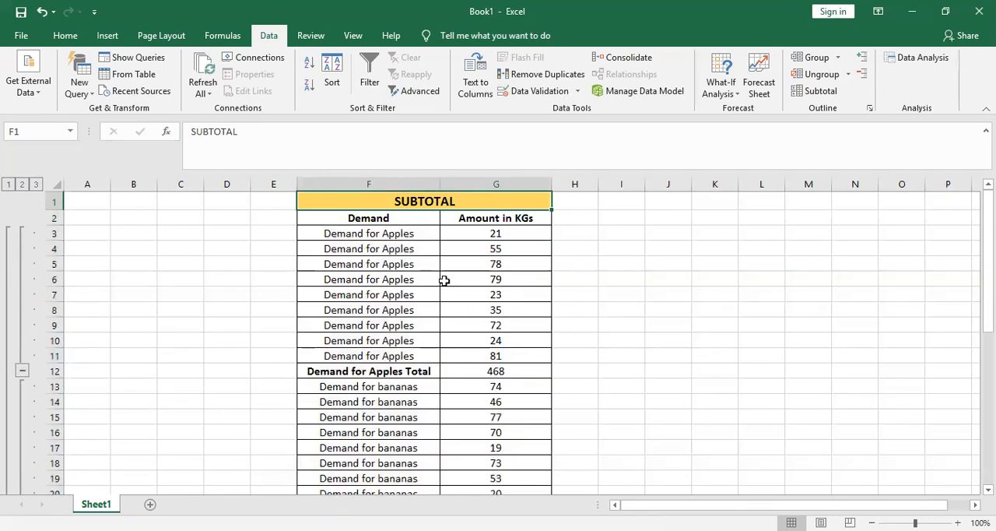
click(374, 216)
key(shift+Right)
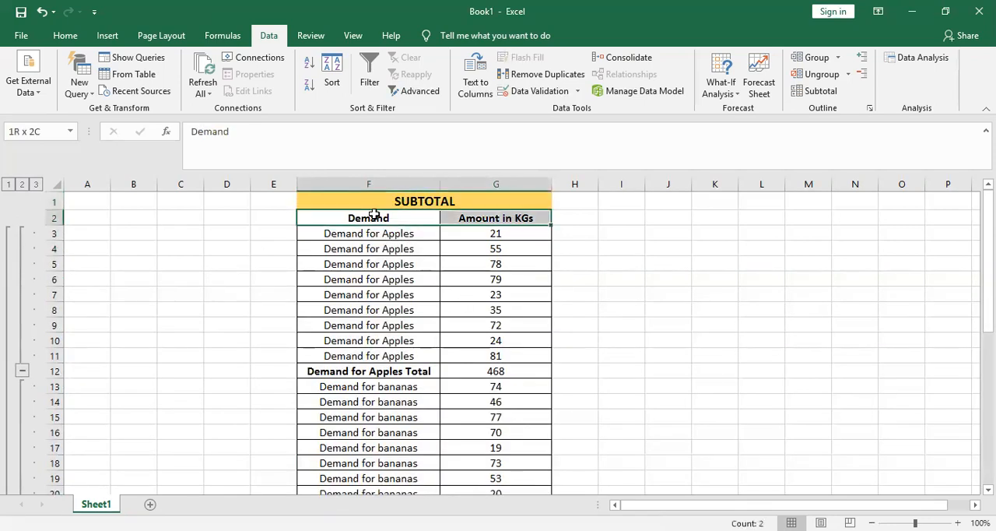
key(shift+Down)
key(shift+Down)
key(shift+Down)
key(shift+Down)
key(shift+Down)
key(shift+Down)
key(shift+Down)
key(shift+Down)
key(shift+Down)
key(shift+Down)
key(shift+Down)
key(shift+Down)
key(shift+Down)
key(shift+Down)
key(shift+Down)
key(shift+Down)
key(ctrl+shift+Down)
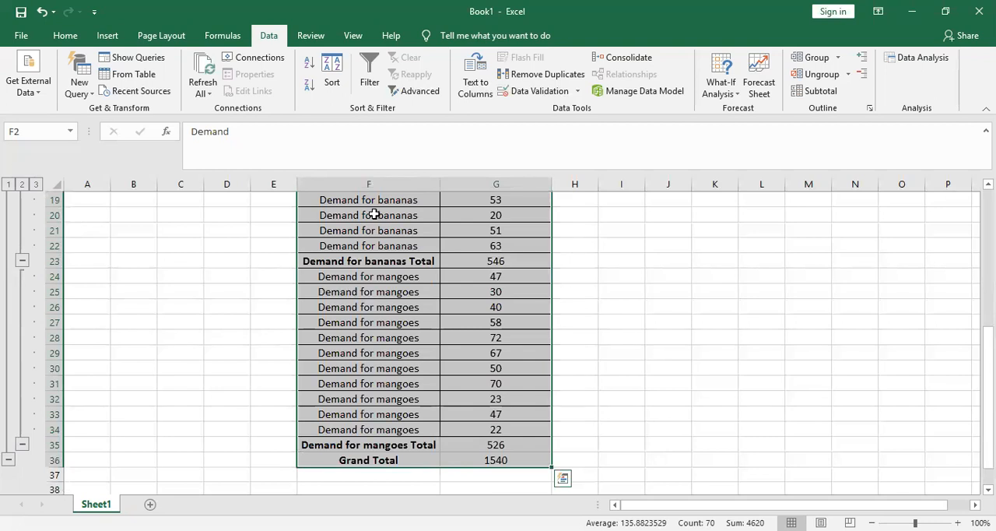
key(Up)
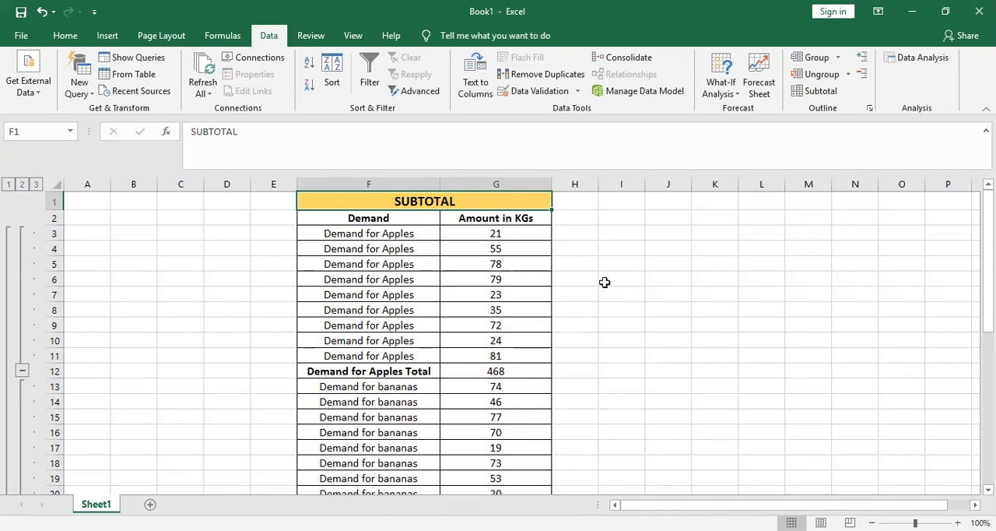
- Undo the column F width change and the Sum subtotals
key(ctrl+z)
key(ctrl+z)
key(ctrl+z)
key(ctrl+z)
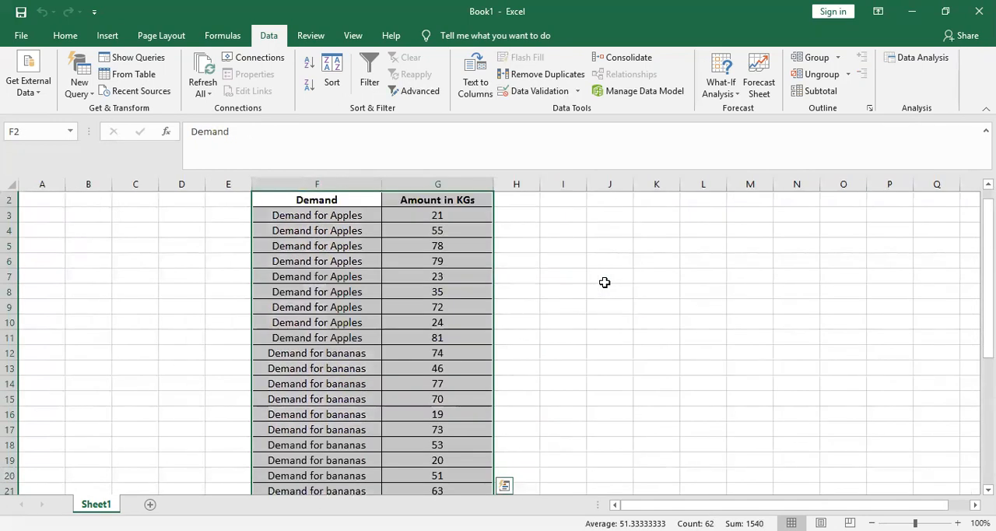
- Add Average subtotals to Amount in KGs at each change in Demand, and auto-fit the width of column F
click(822, 93)
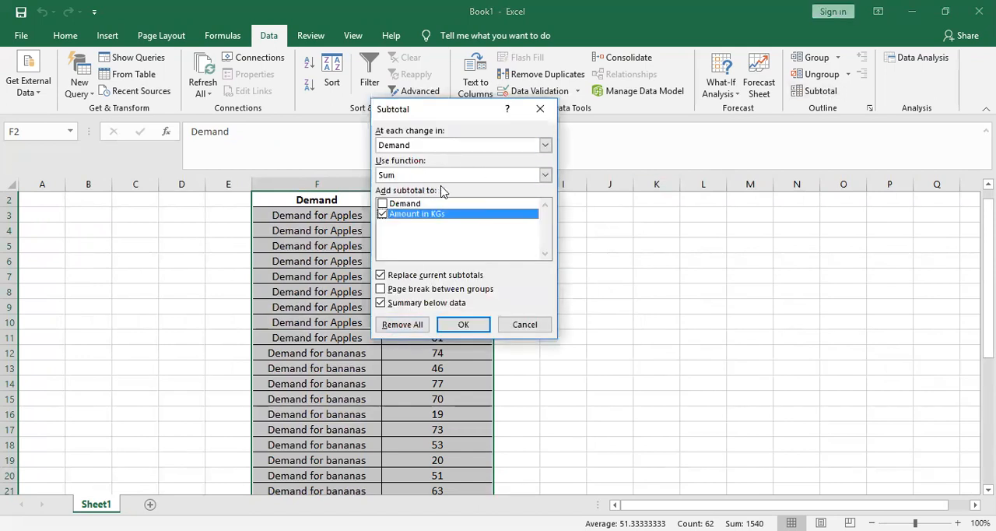
click(545, 176)
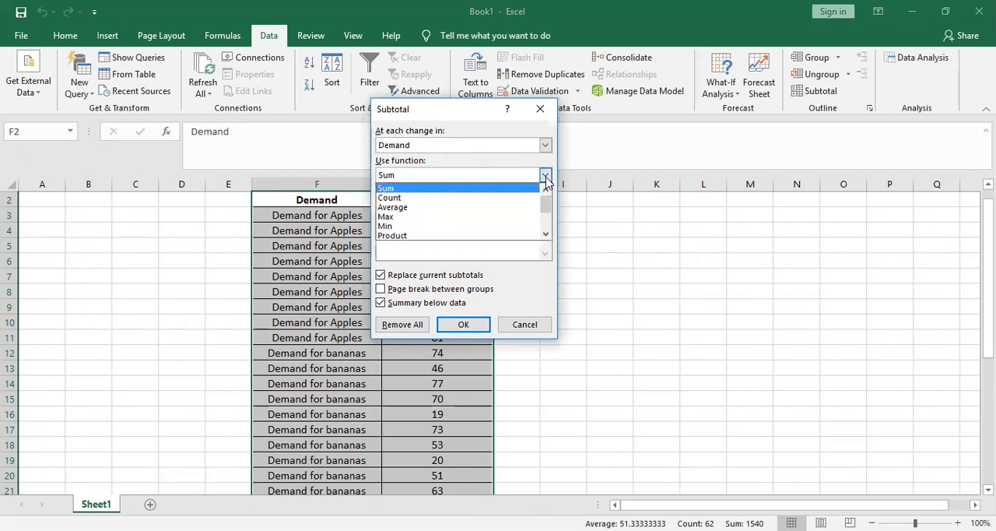
click(483, 207)
click(463, 325)
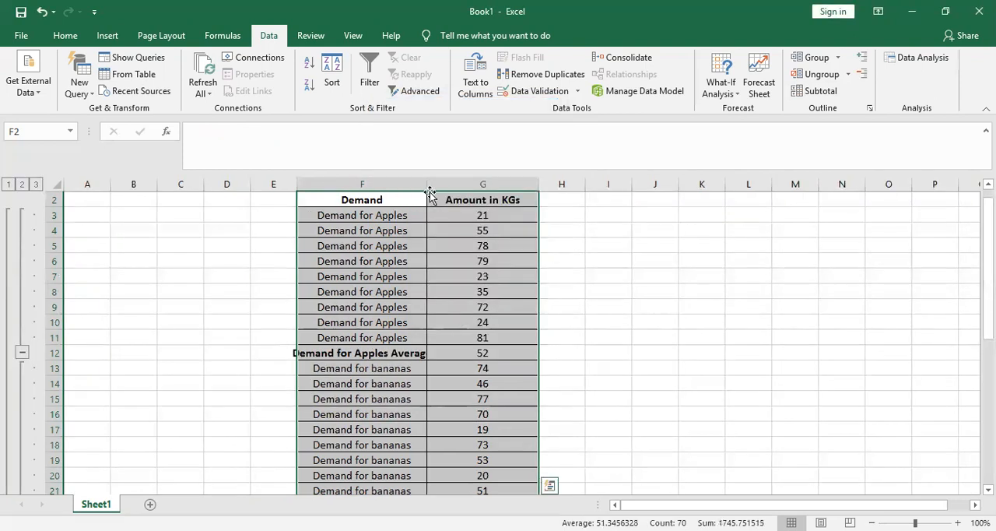
double_click(426, 184)
- Examine the average rows inserted below the apples and bananas groups
key(Down)
key(Down)
key(Down)
key(Down)
key(Down)
key(Down)
key(Down)
key(Down)
key(Down)
key(Down)
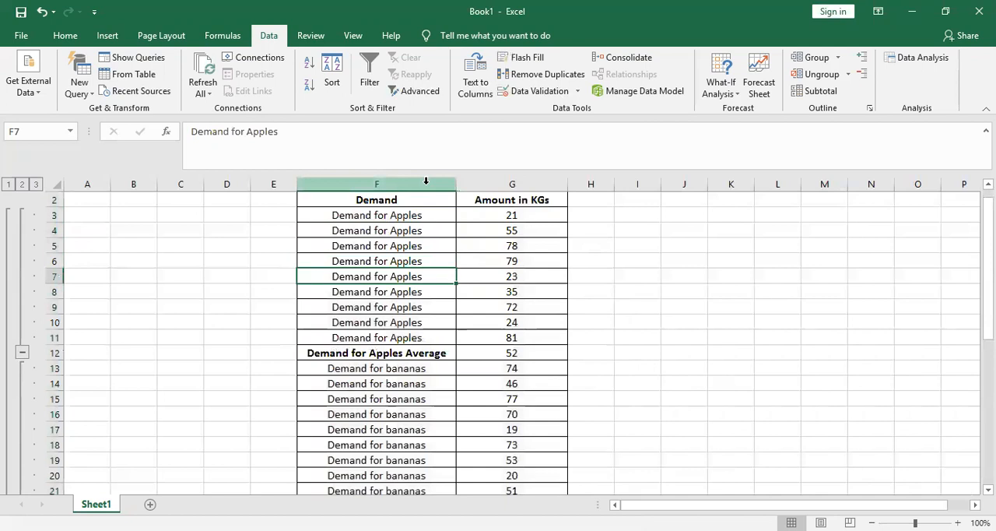
key(Down)
key(Down)
key(Down)
key(Down)
key(Down)
key(Down)
key(Down)
key(Down)
key(Down)
key(Down)
key(Down)
key(Down)
key(Down)
key(Down)
key(Down)
key(Down)
key(Down)
key(Down)
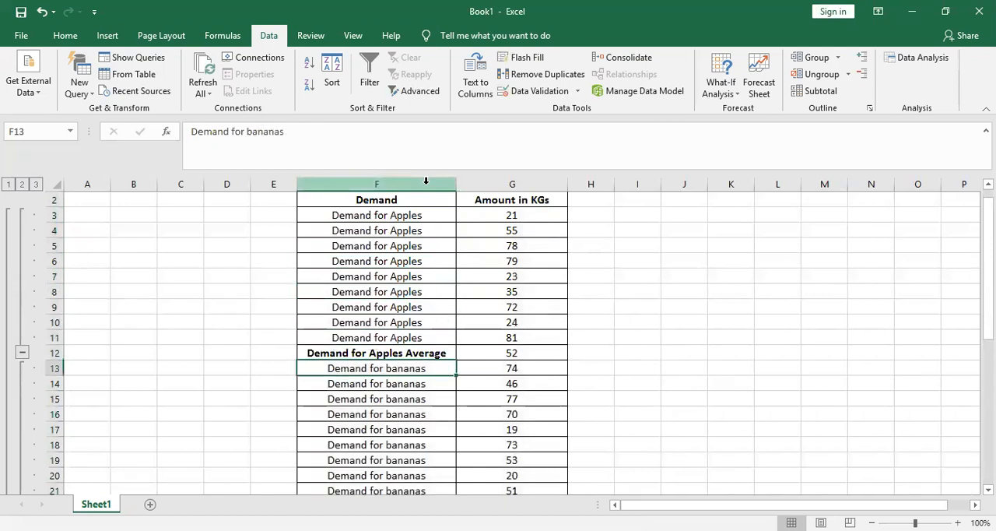
key(Up)
key(Up)
key(Up)
key(Up)
key(Up)
key(Up)
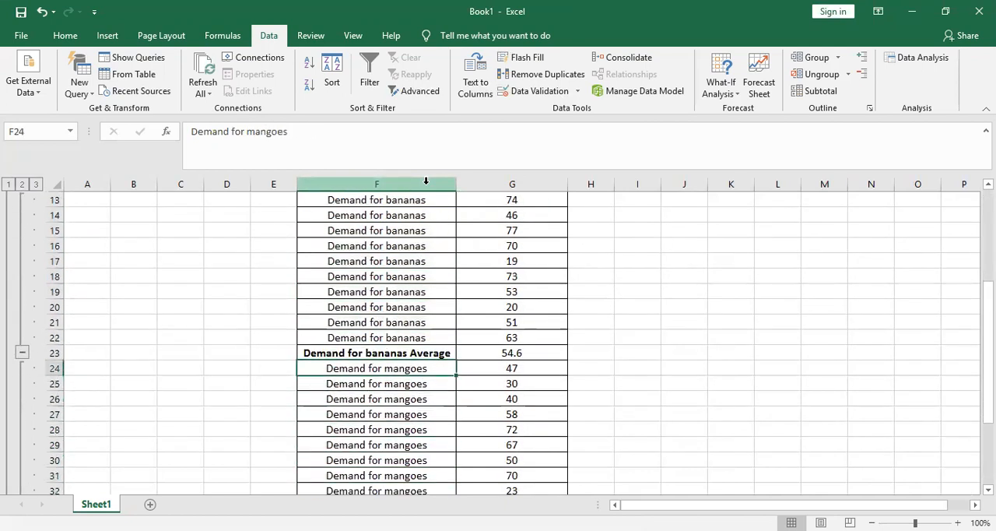
- Examine the mangoes average and Grand Average rows at the end of the table, and return to the Demand header
key(Down)
key(Down)
key(Down)
key(Down)
key(Down)
key(Down)
key(Down)
key(Down)
key(Down)
key(Down)
key(Down)
key(Down)
key(Down)
key(Down)
key(Down)
key(Down)
key(Down)
key(Up)
key(Up)
key(Up)
key(Up)
key(Up)
key(Up)
key(Up)
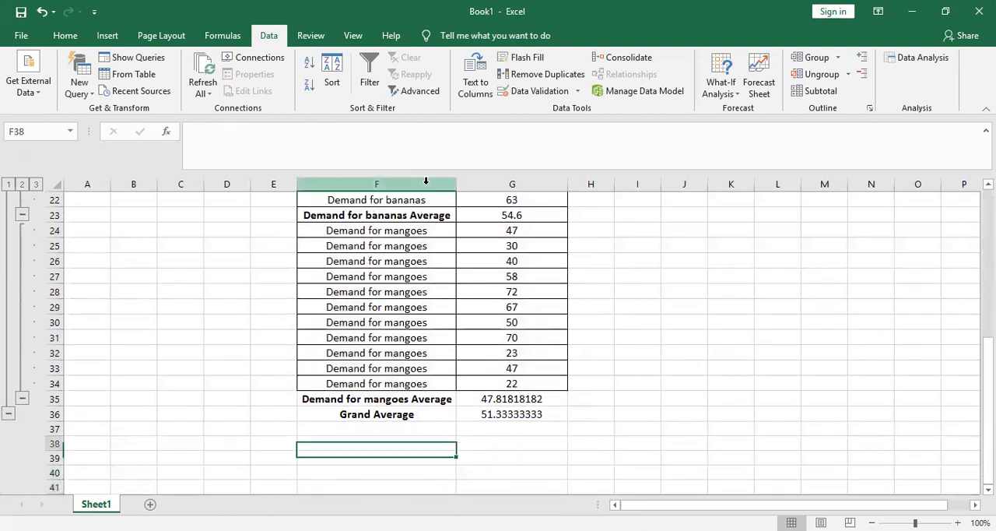
key(Down)
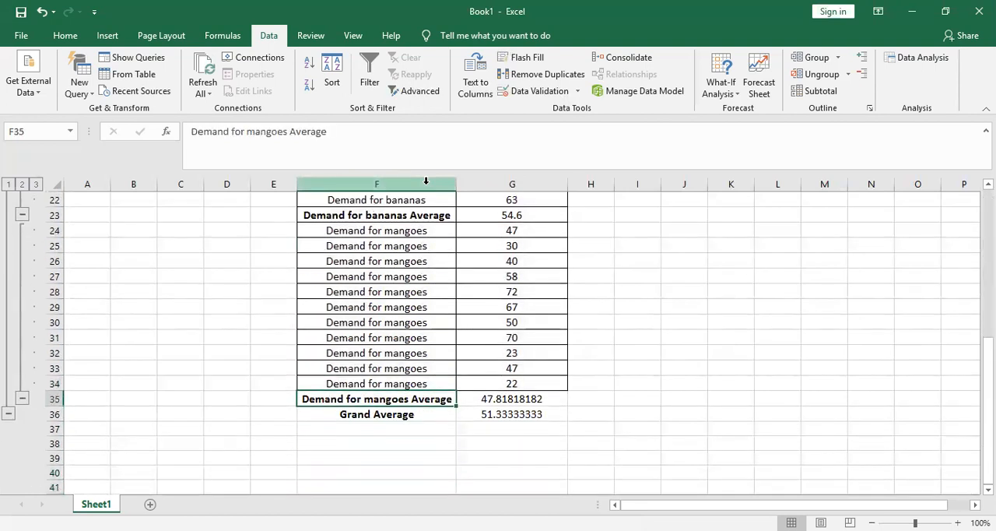
key(Up)
key(Up)
key(Up)
key(Up)
key(Up)
key(Up)
key(Up)
key(Up)
key(Up)
key(Up)
key(Up)
key(Up)
key(Up)
key(Up)
key(Up)
key(Up)
key(Up)
key(Up)
key(Up)
key(Up)
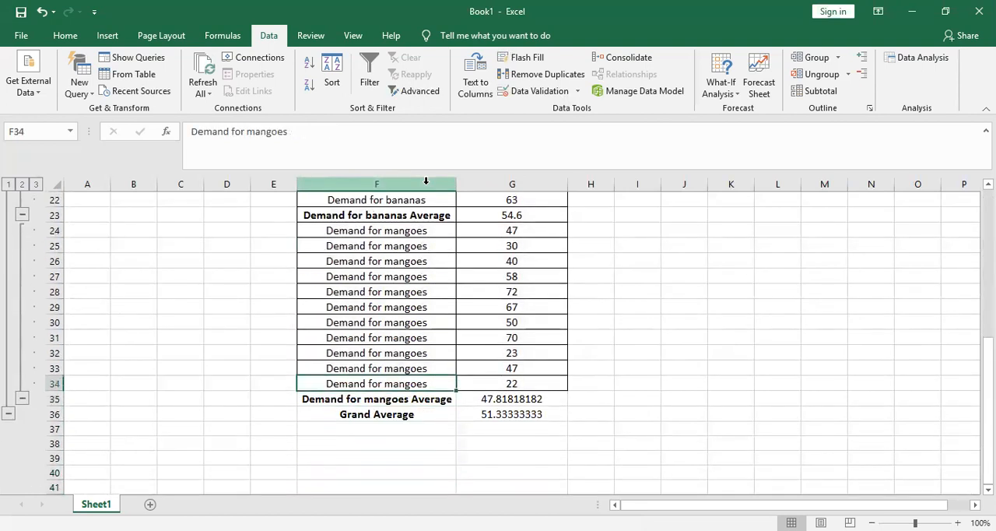
key(Up)
key(Up)
key(Up)
key(Up)
key(Up)
key(Down)
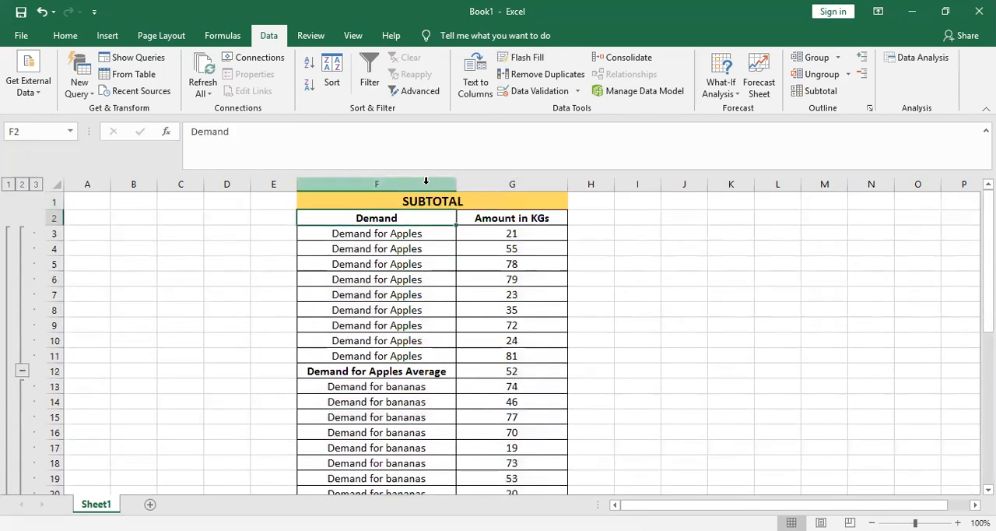